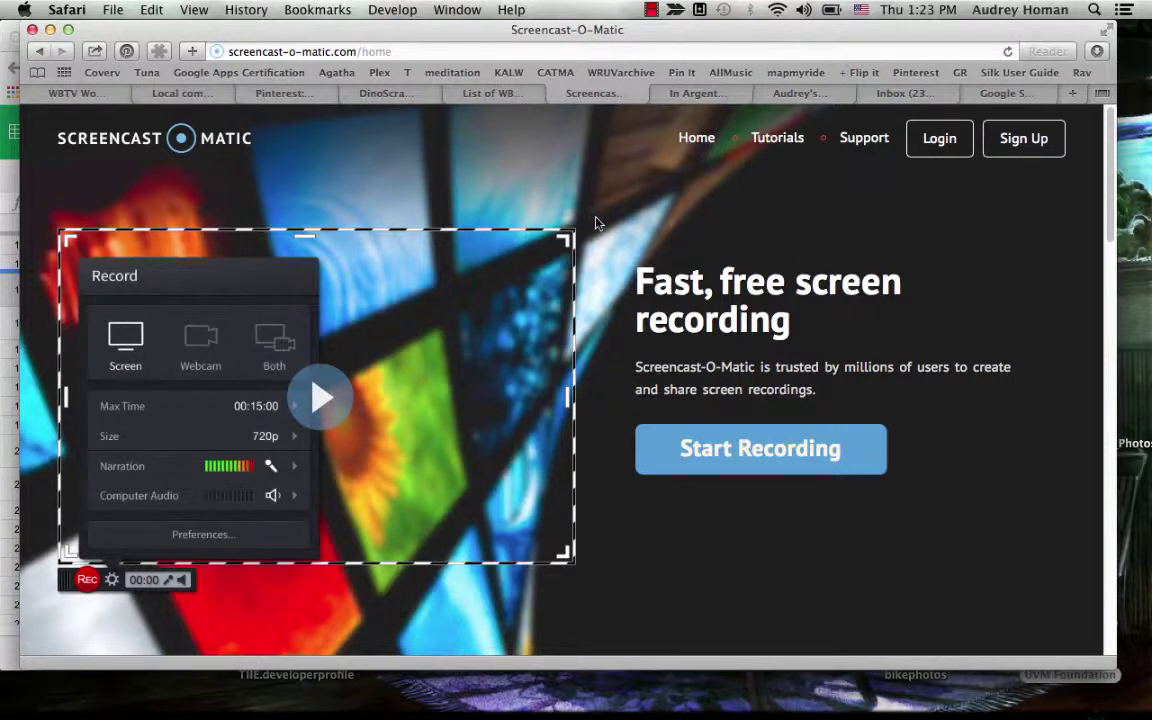
# - Launch the screen recorder and fit its capture frame to about 1132 x 624 around the page
pyautogui.click(756, 458)
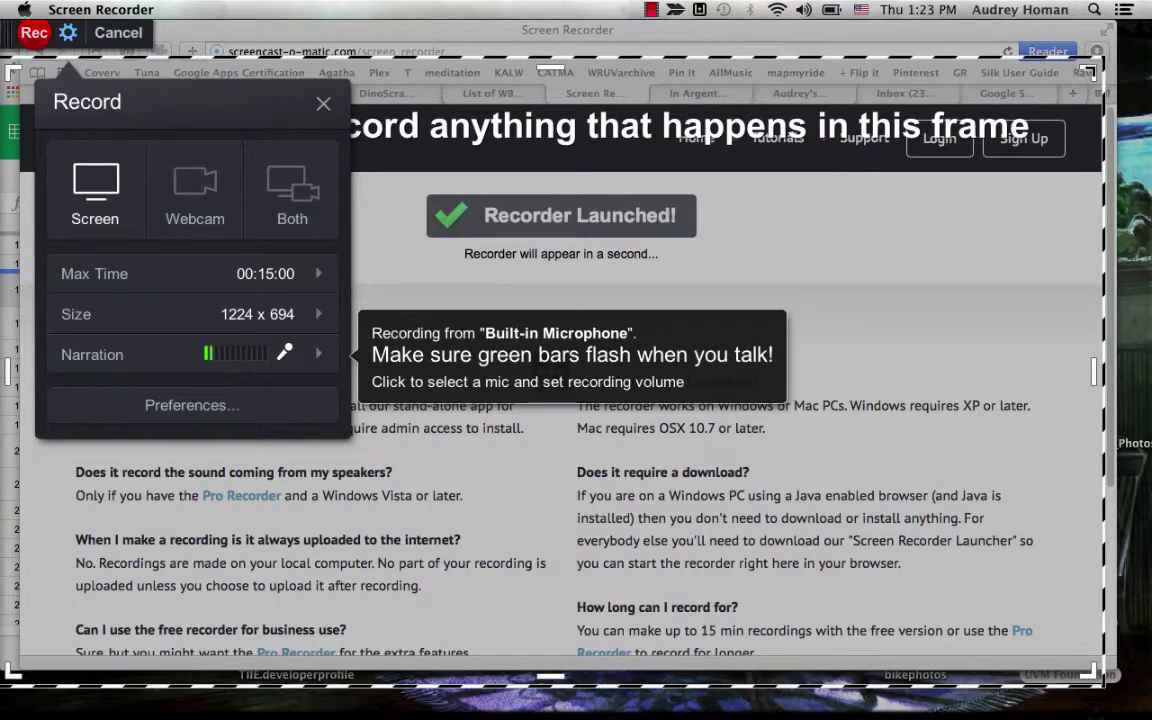
pyautogui.moveTo(1022, 67)
pyautogui.mouseDown()
pyautogui.moveTo(1112, 38)
pyautogui.moveTo(1126, 64)
pyautogui.moveTo(1066, 112)
pyautogui.mouseUp()
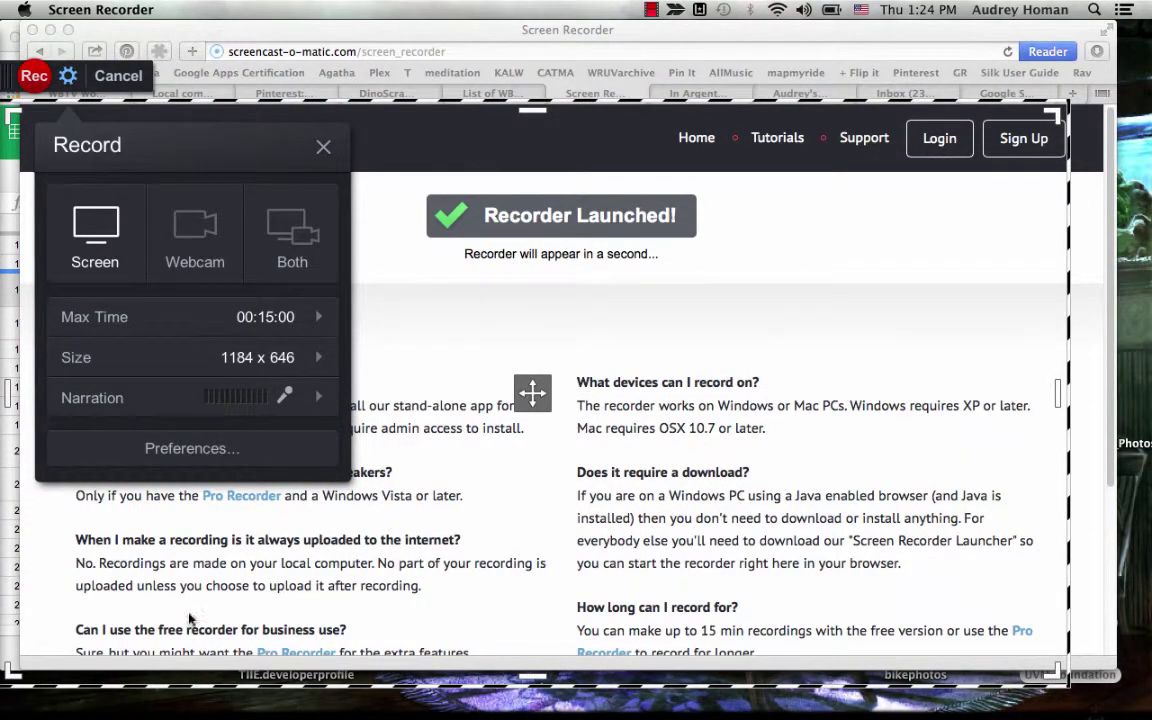
pyautogui.moveTo(10, 675); pyautogui.dragTo(90, 660)
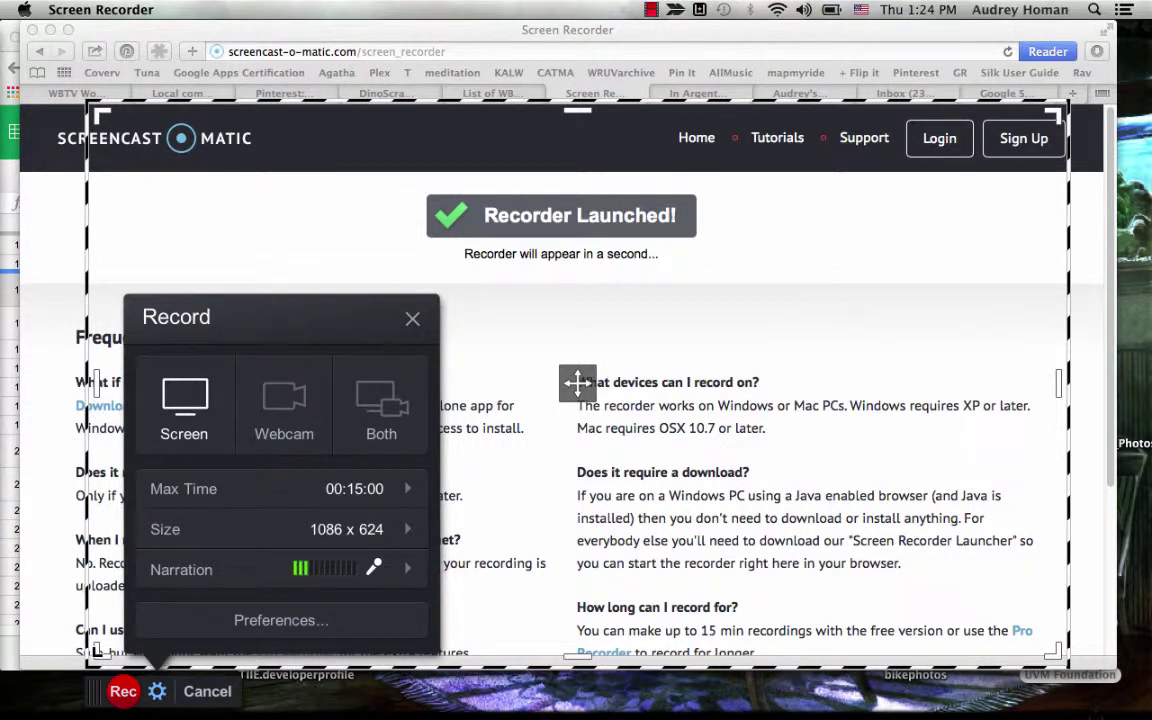
pyautogui.moveTo(96, 650); pyautogui.dragTo(44, 657)
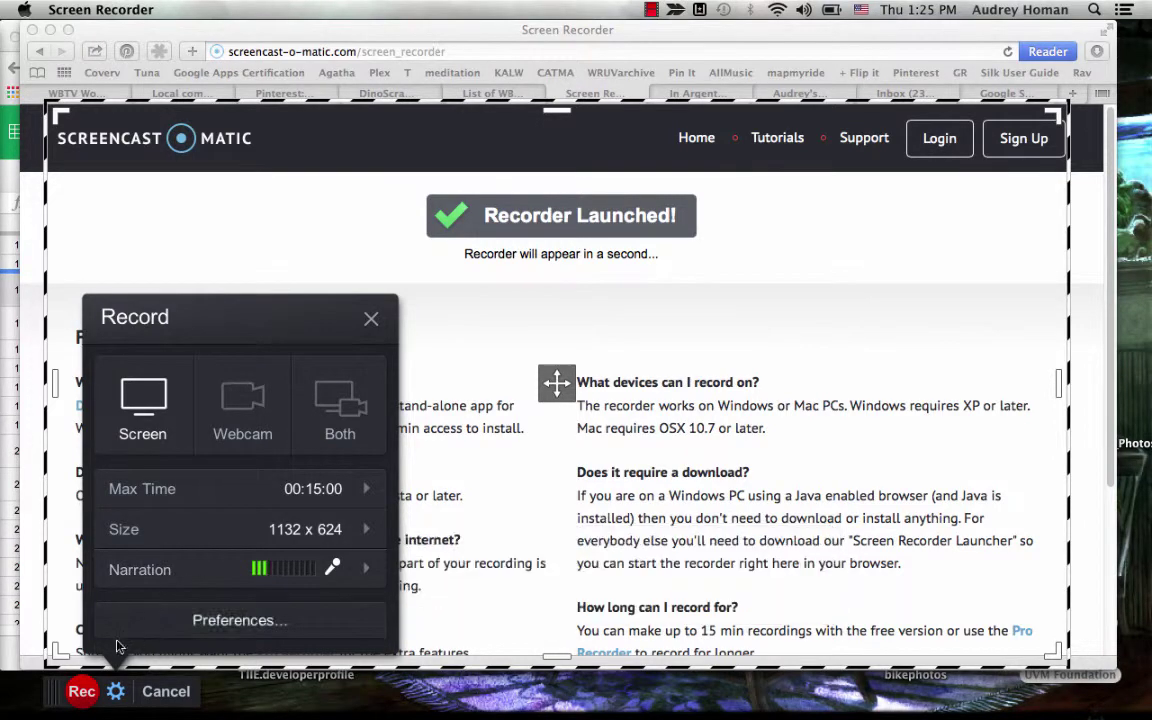
# - Record the webpage with narration, running to about 28 seconds
pyautogui.click(82, 693)
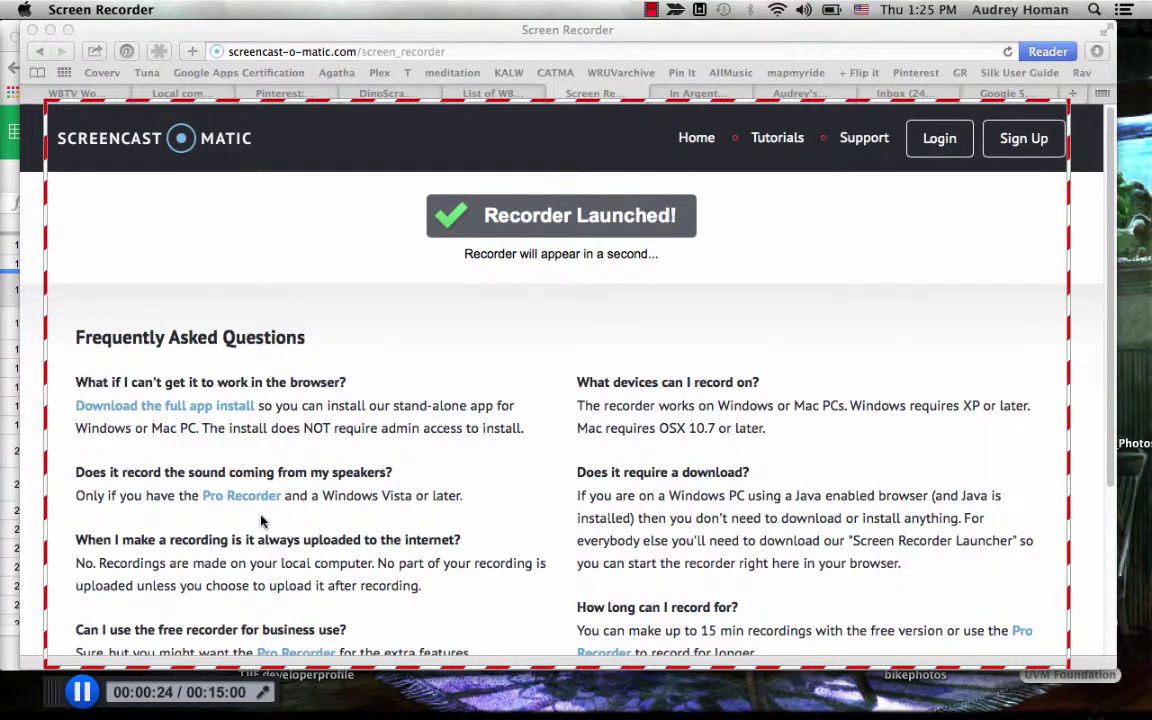
# - Stop the recording at 0:28.7
pyautogui.click(83, 692)
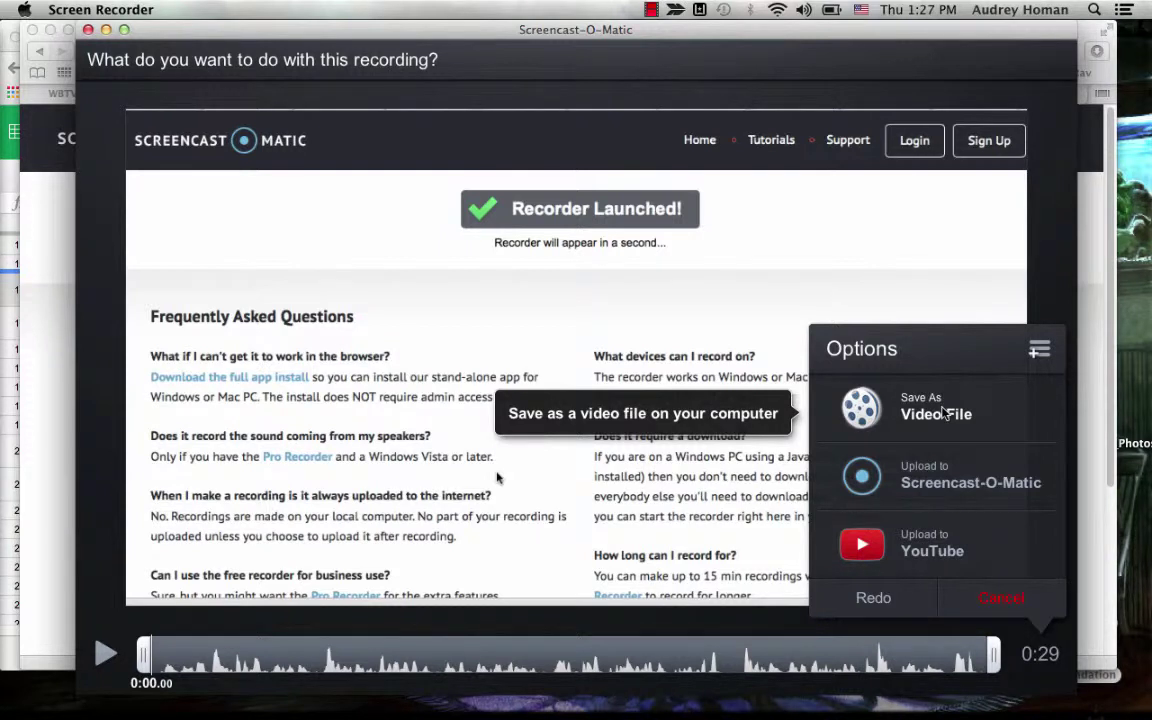
# - Save the 29-second recording as an MP4 video file
pyautogui.click(945, 413)
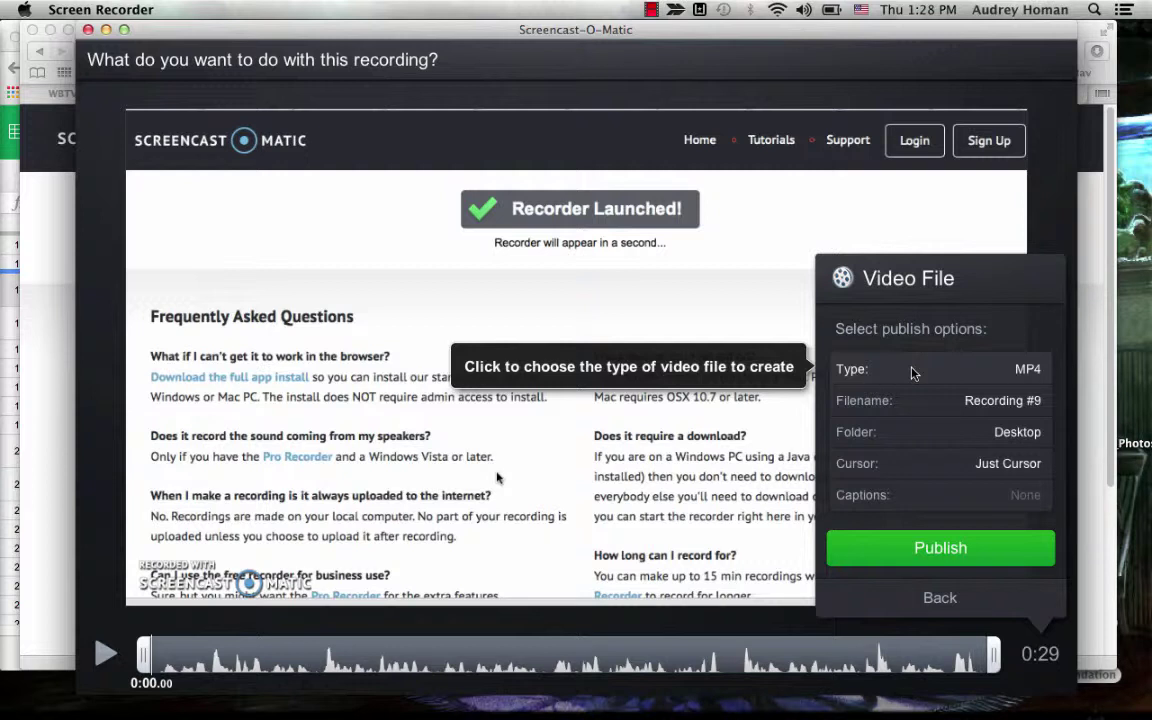
# - Name the video file 'Testing Screencastomatic' and confirm it saves to the Desktop
pyautogui.click(950, 401)
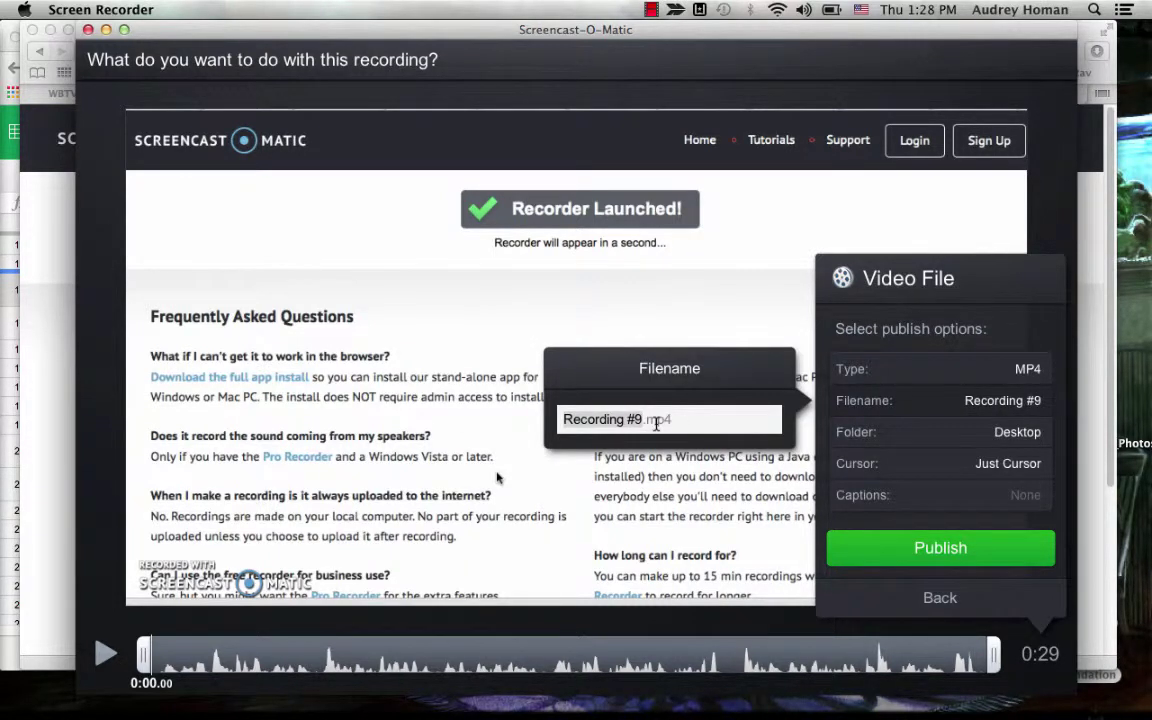
pyautogui.write('Testing')
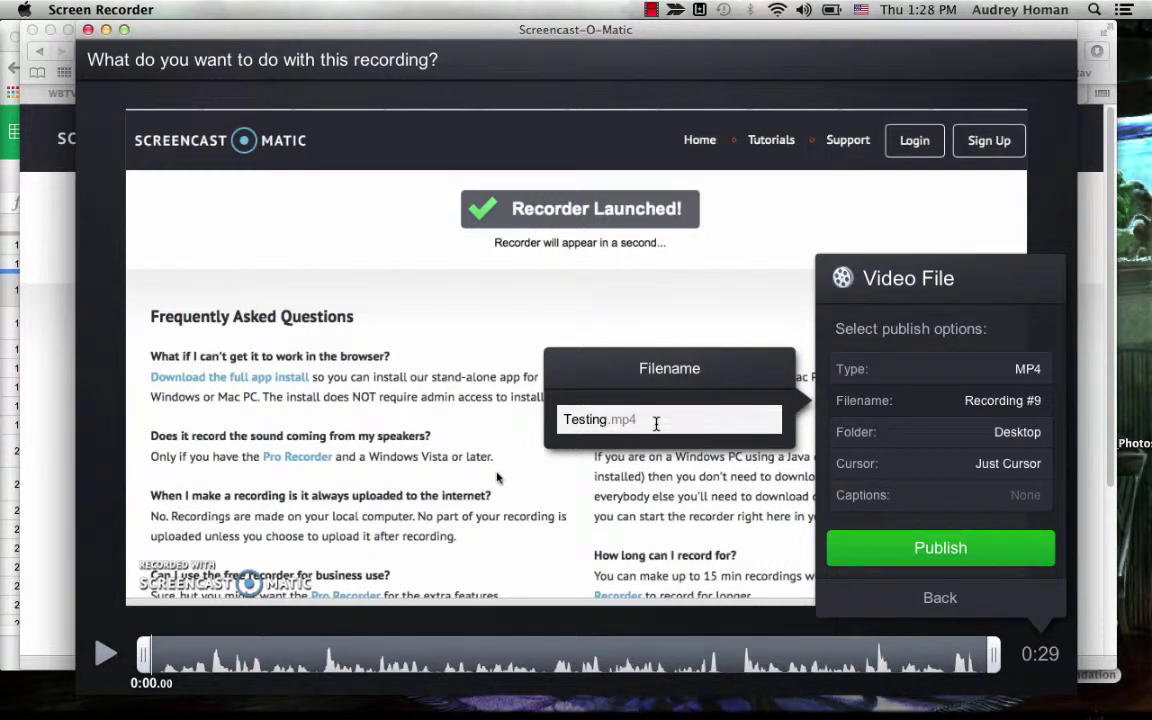
pyautogui.write(' Scre')
pyautogui.write('encastomatic')
pyautogui.click(939, 432)
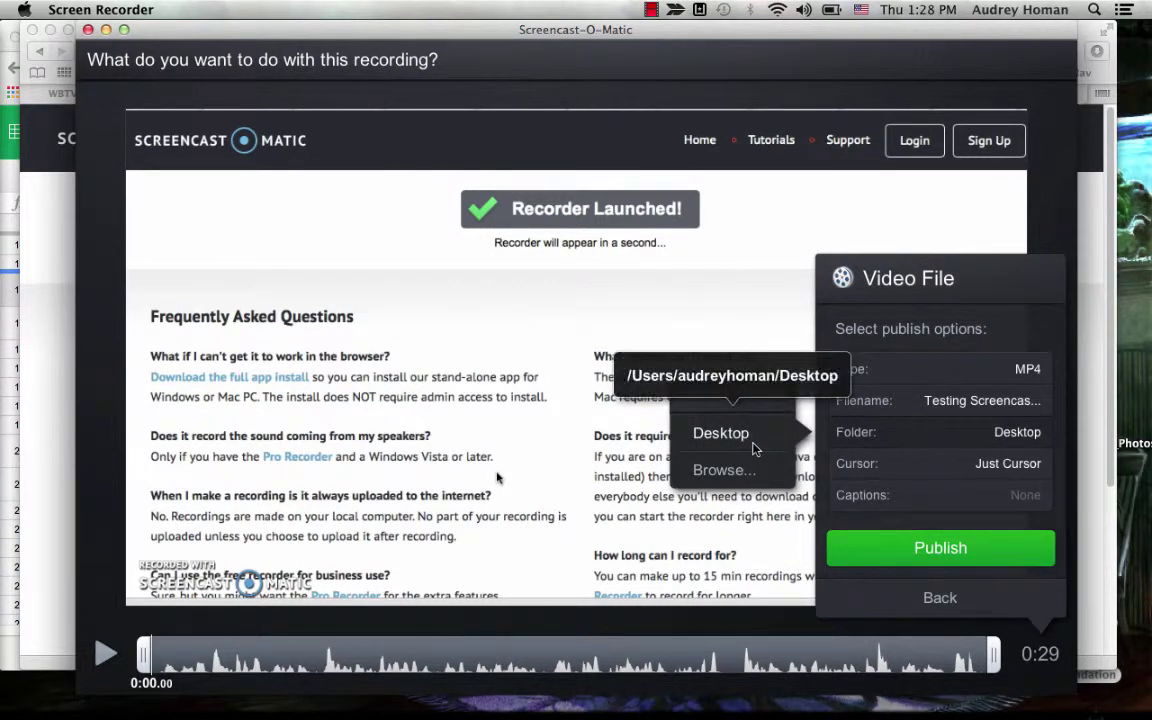
# - Set the recorded cursor to Highlight, then back to Just Cursor
pyautogui.click(958, 472)
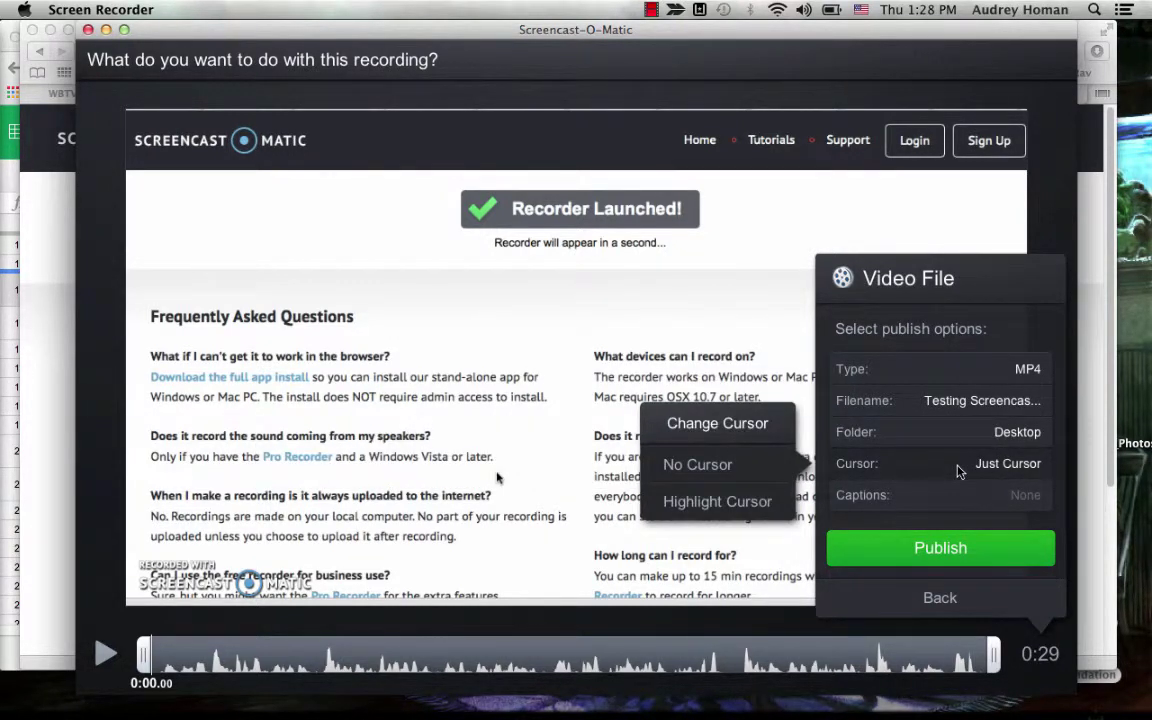
pyautogui.click(725, 501)
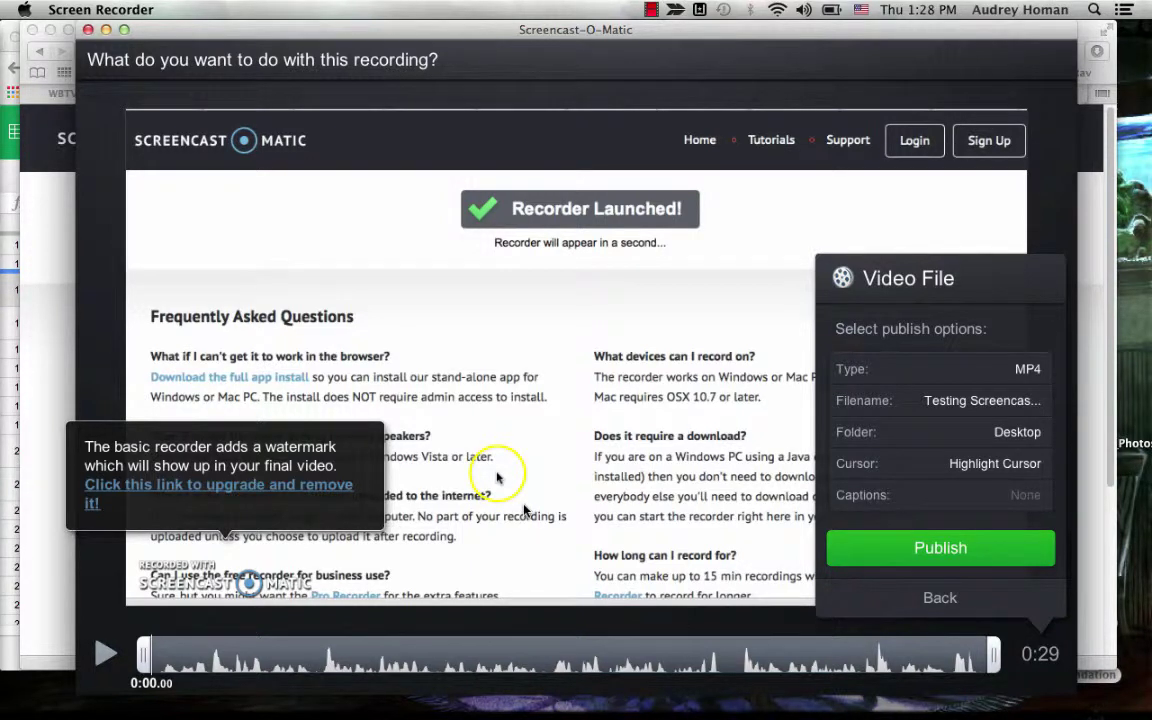
pyautogui.click(870, 461)
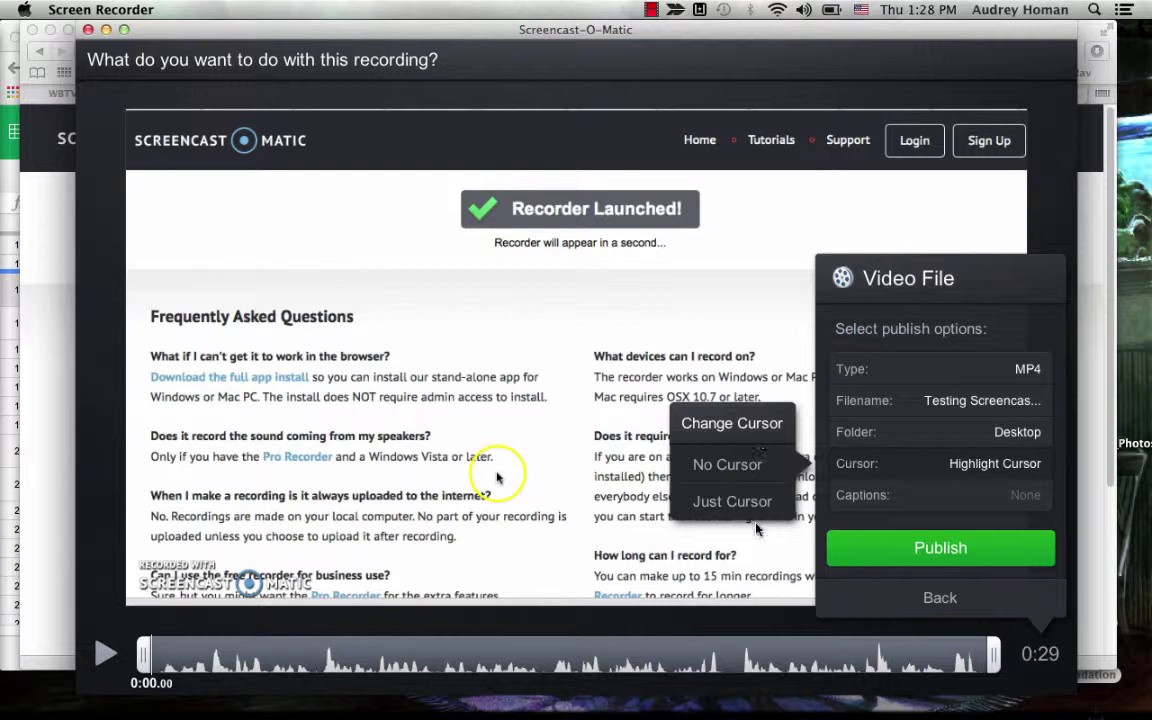
pyautogui.click(738, 501)
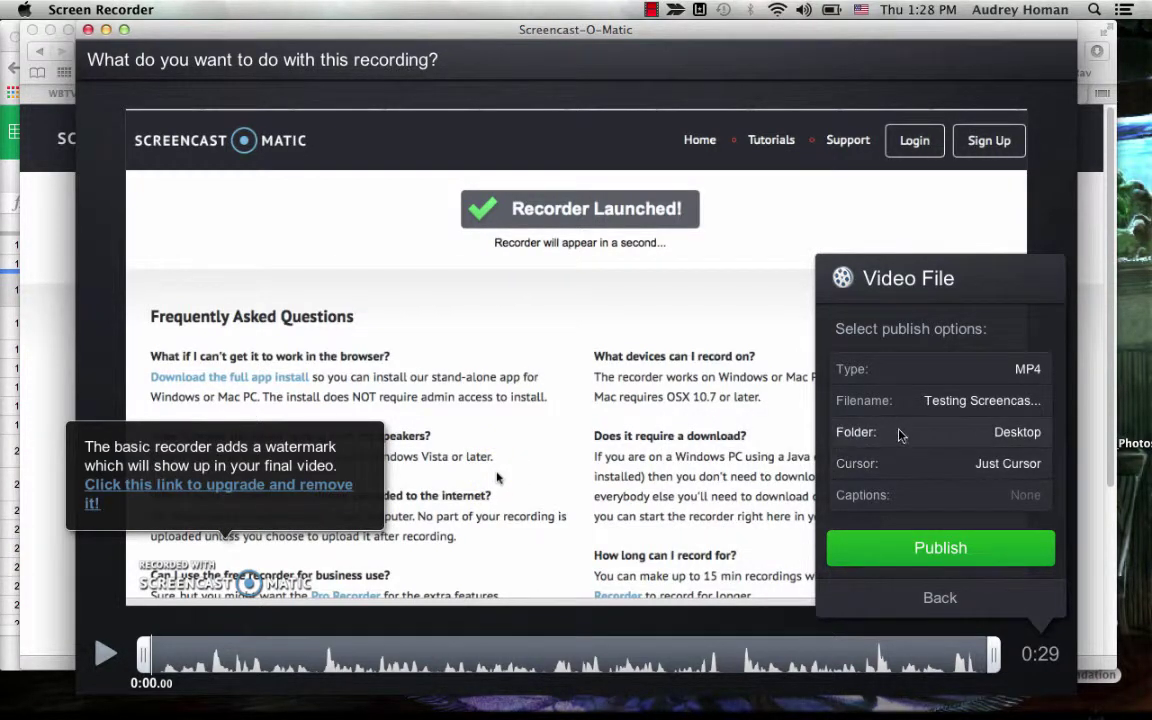
pyautogui.moveTo(895, 463)
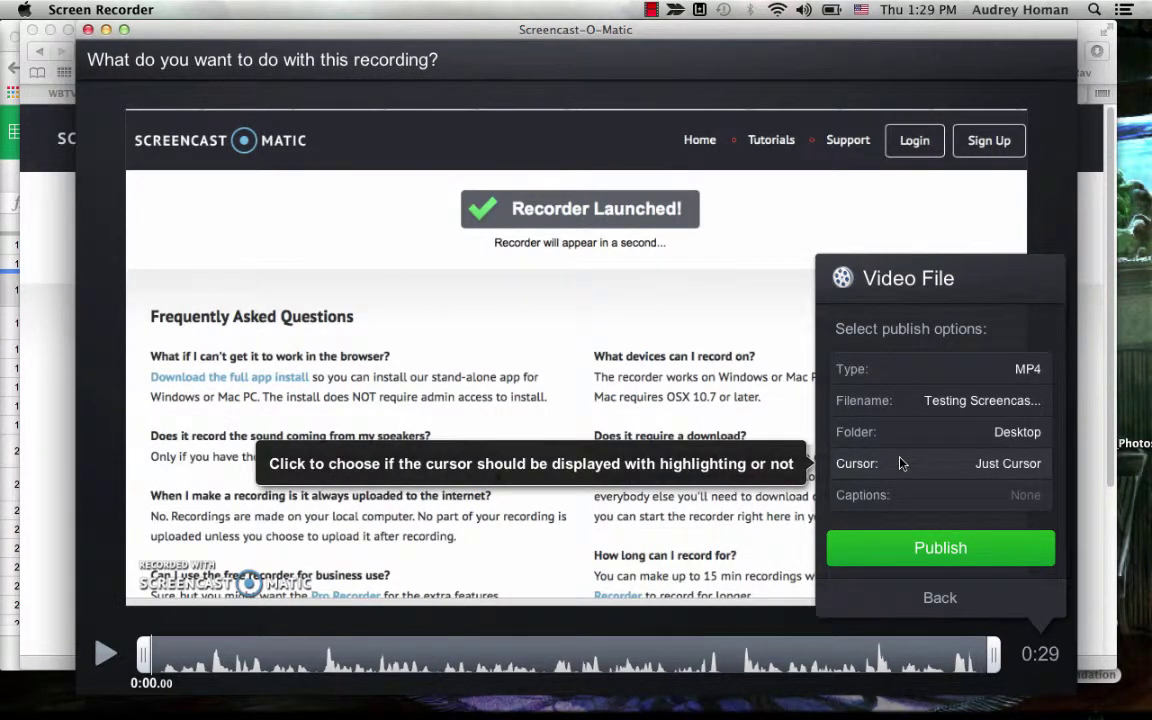
# - Publish the recording as Testing Screencastomatic.mp4 and dismiss the confirmation
pyautogui.click(935, 548)
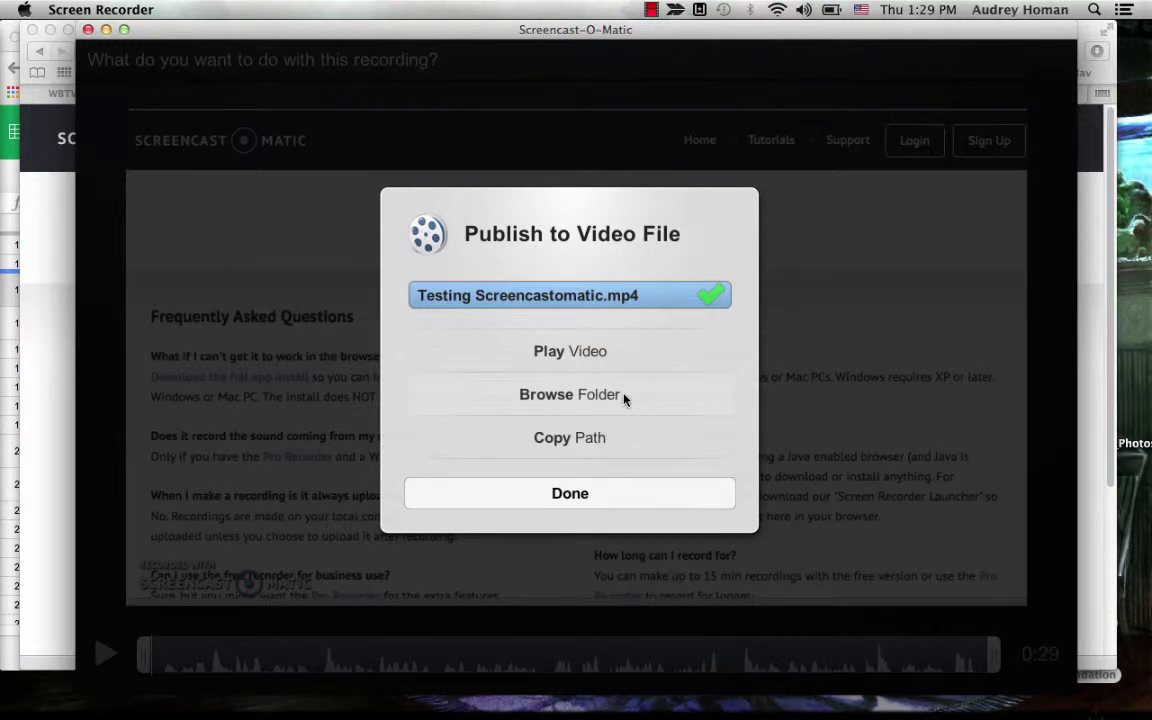
pyautogui.click(590, 502)
# - Close the recorder and switch to the Google Sites tab in Safari
pyautogui.click(576, 494)
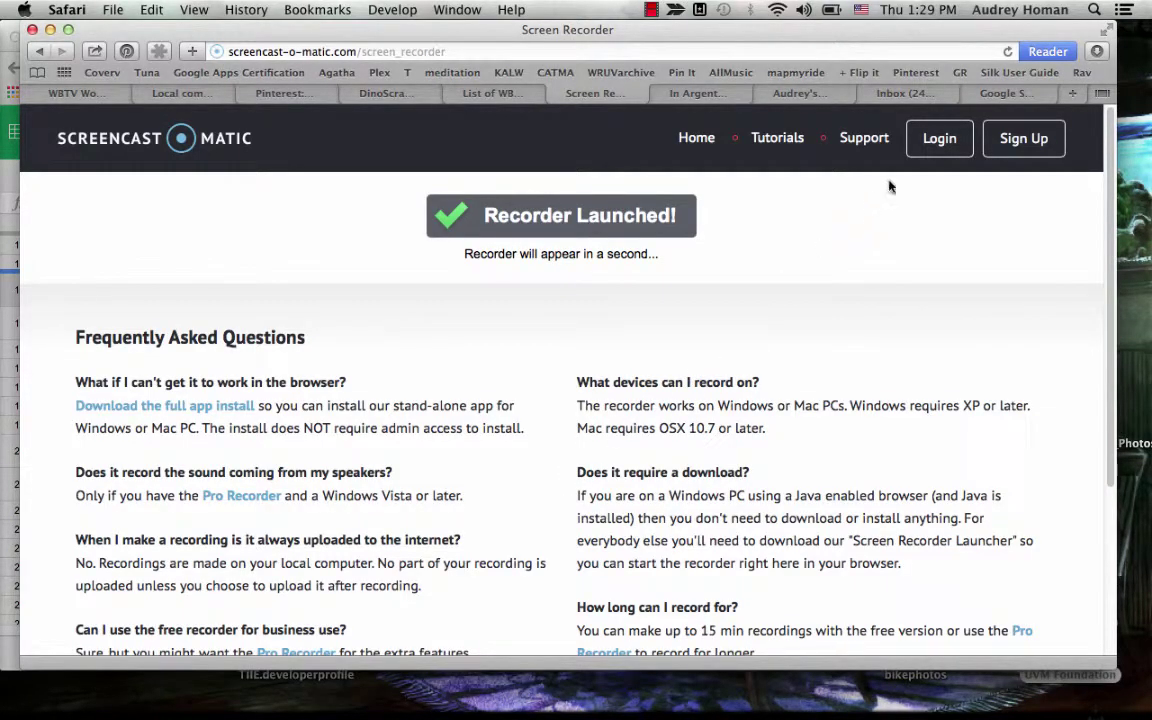
pyautogui.click(1003, 94)
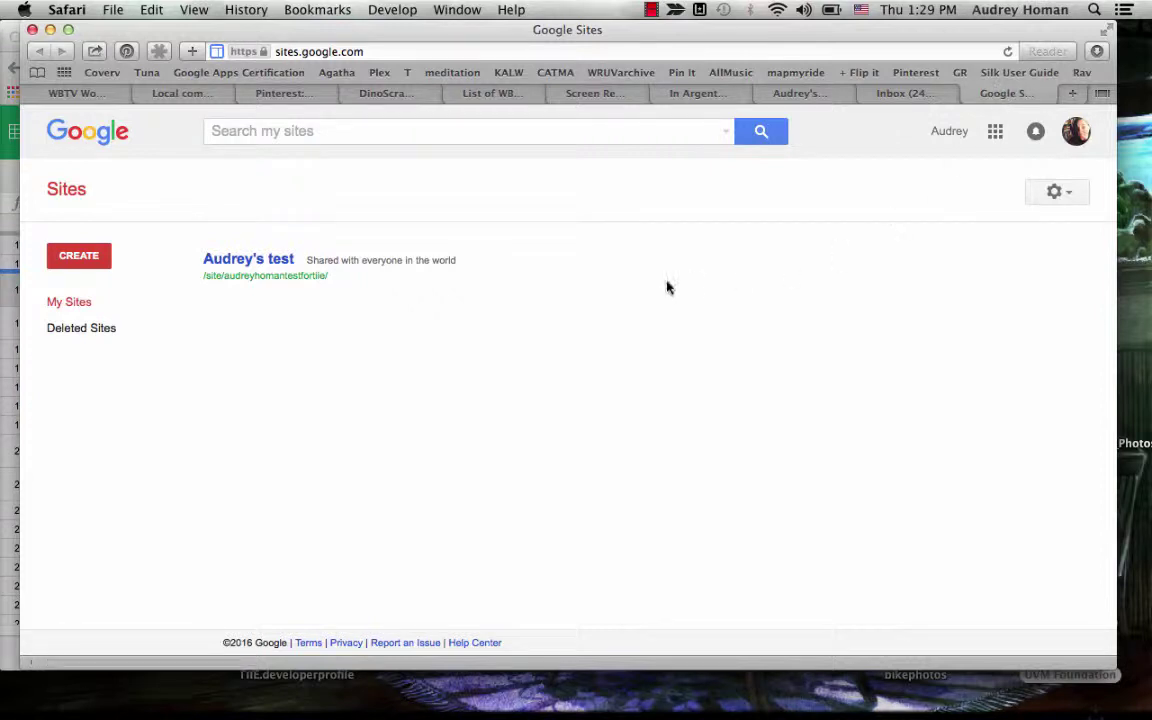
# - Reload the Google Sites home list using the Google logo
pyautogui.click(98, 138)
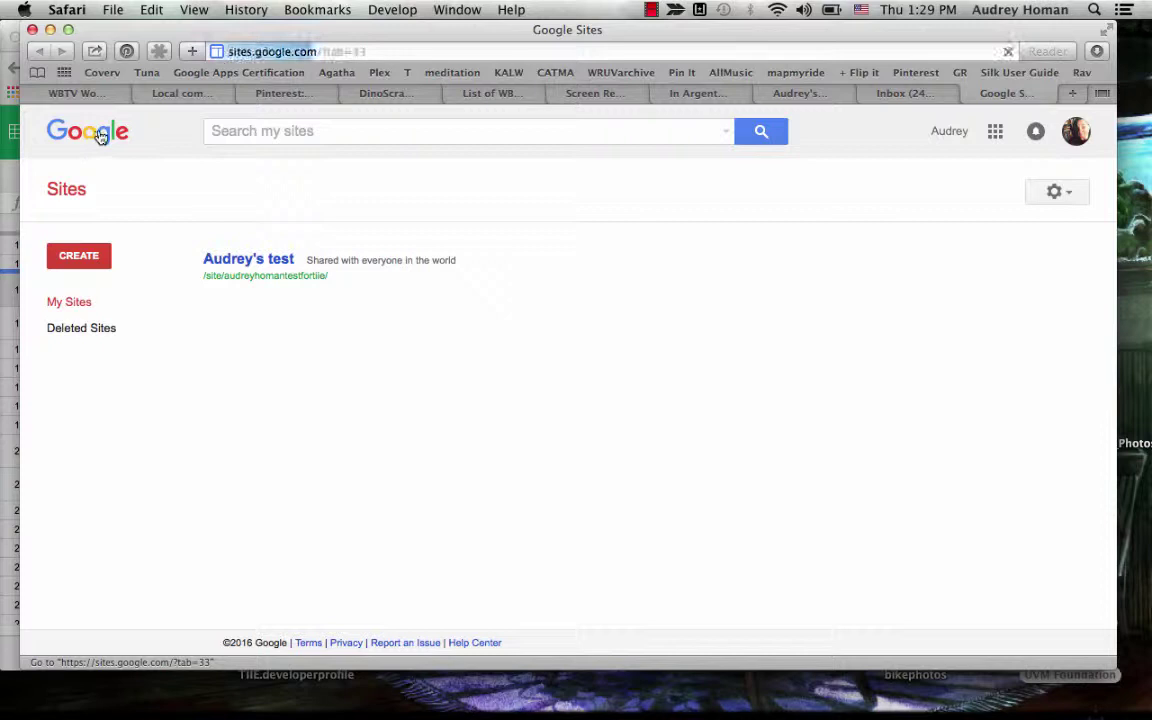
# - Navigate the Safari tab to Google Drive at drive.google.com
pyautogui.doubleClick(398, 51)
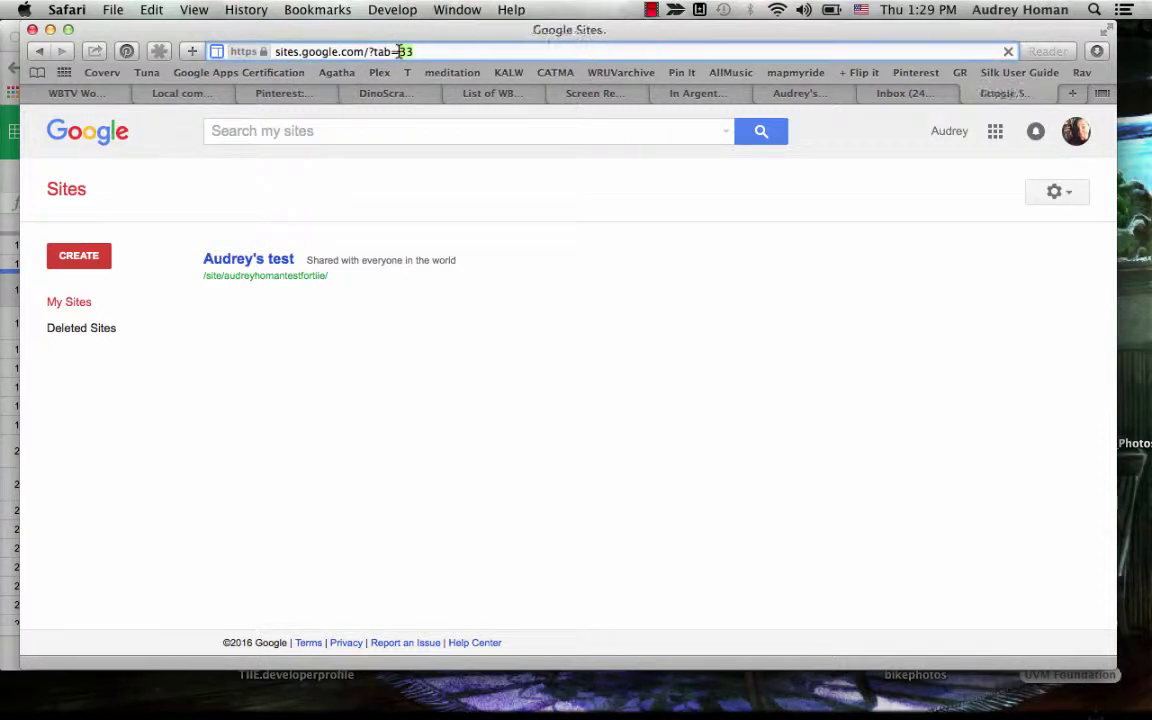
pyautogui.tripleClick(398, 51)
pyautogui.write('d')
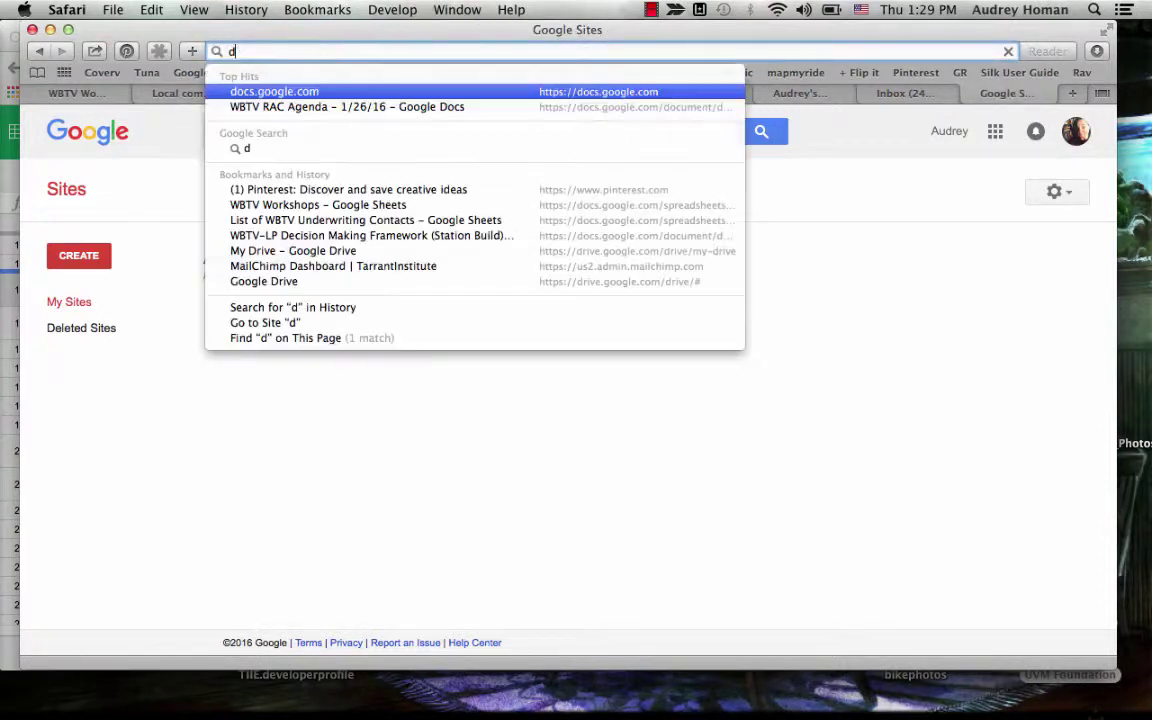
pyautogui.write('rive.google.com')
pyautogui.press('Return')
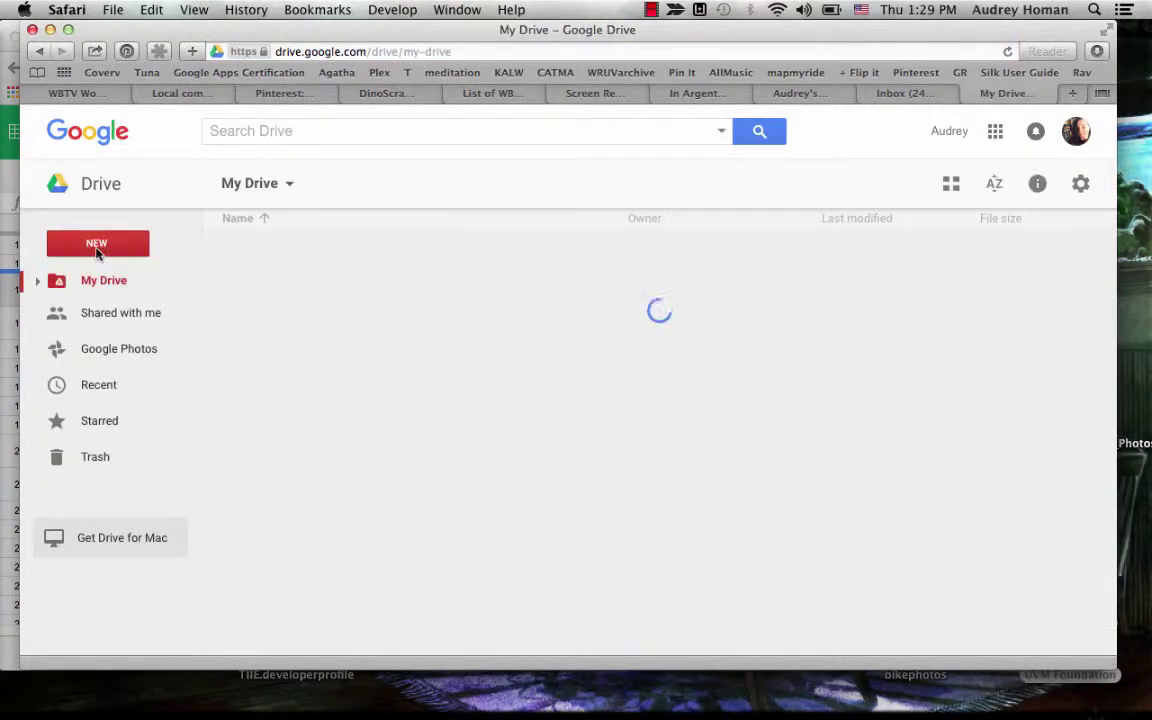
# - Upload Testing Screencastomatic.mp4 from the Desktop to My Drive
pyautogui.click(96, 252)
pyautogui.click(145, 315)
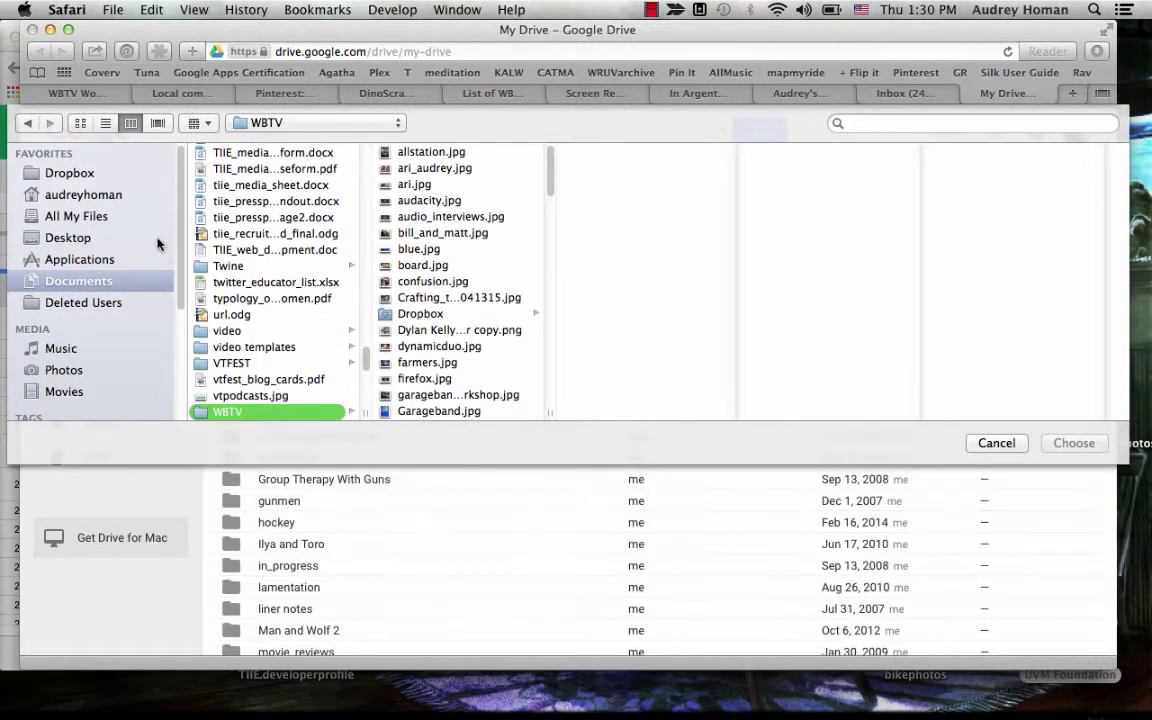
pyautogui.click(97, 238)
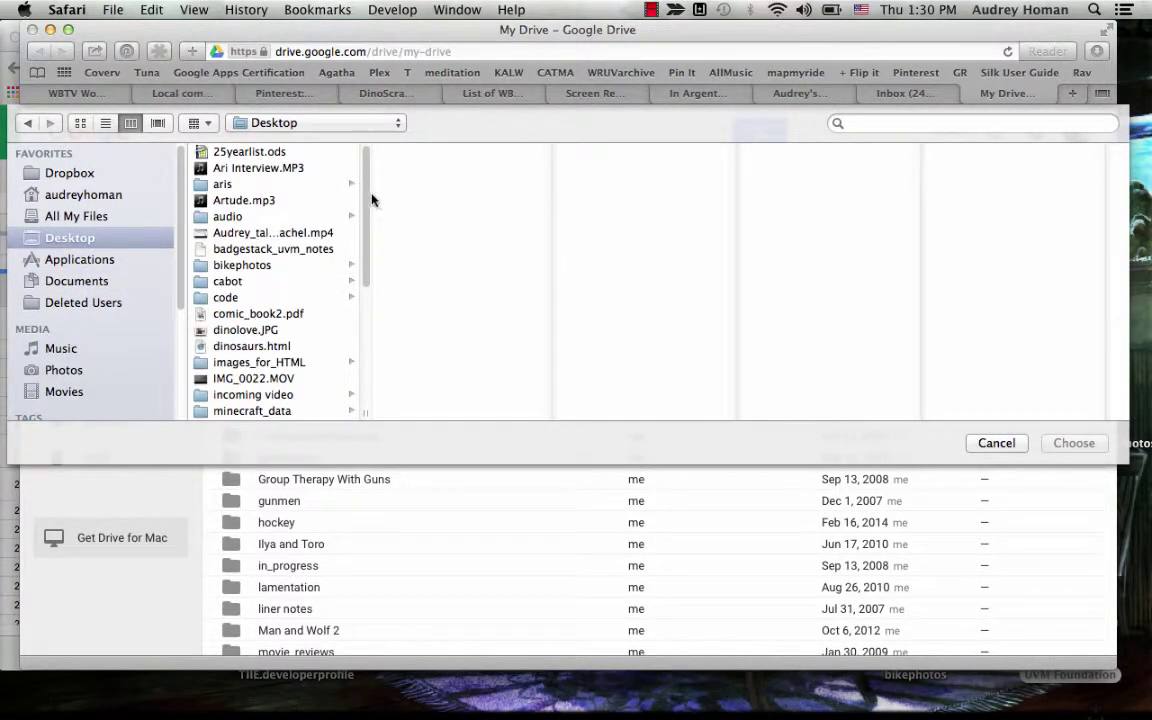
pyautogui.moveTo(367, 200)
pyautogui.mouseDown()
pyautogui.moveTo(368, 398)
pyautogui.moveTo(520, 413)
pyautogui.mouseUp()
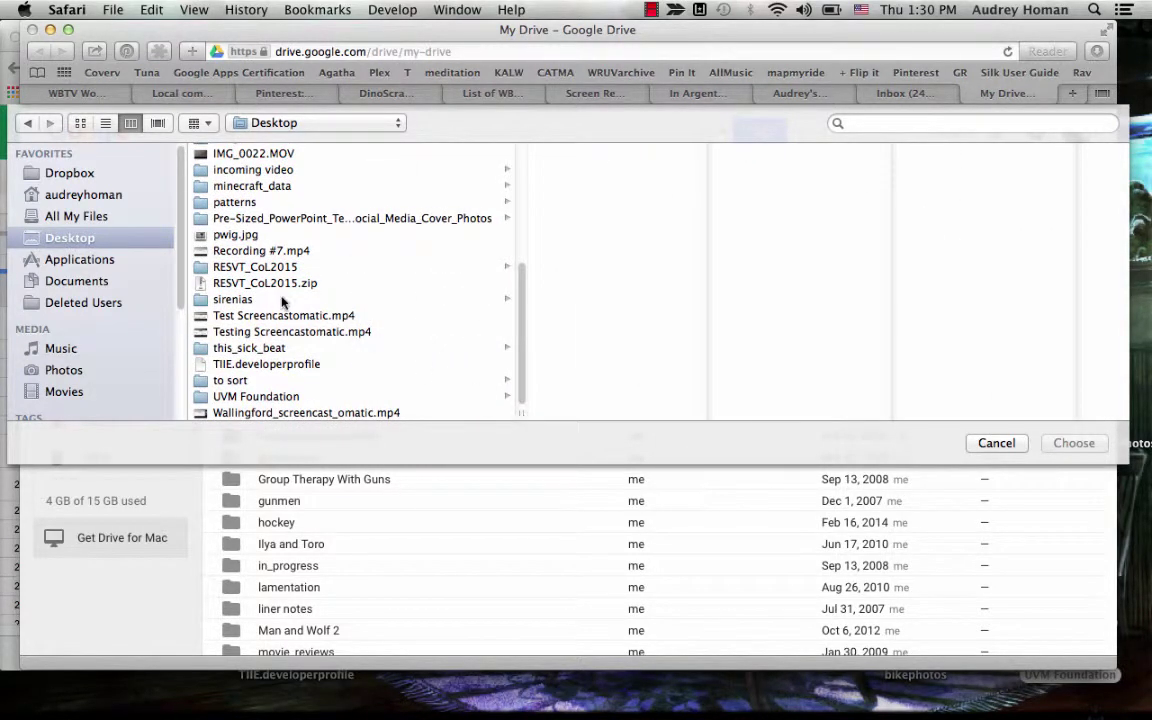
pyautogui.click(285, 331)
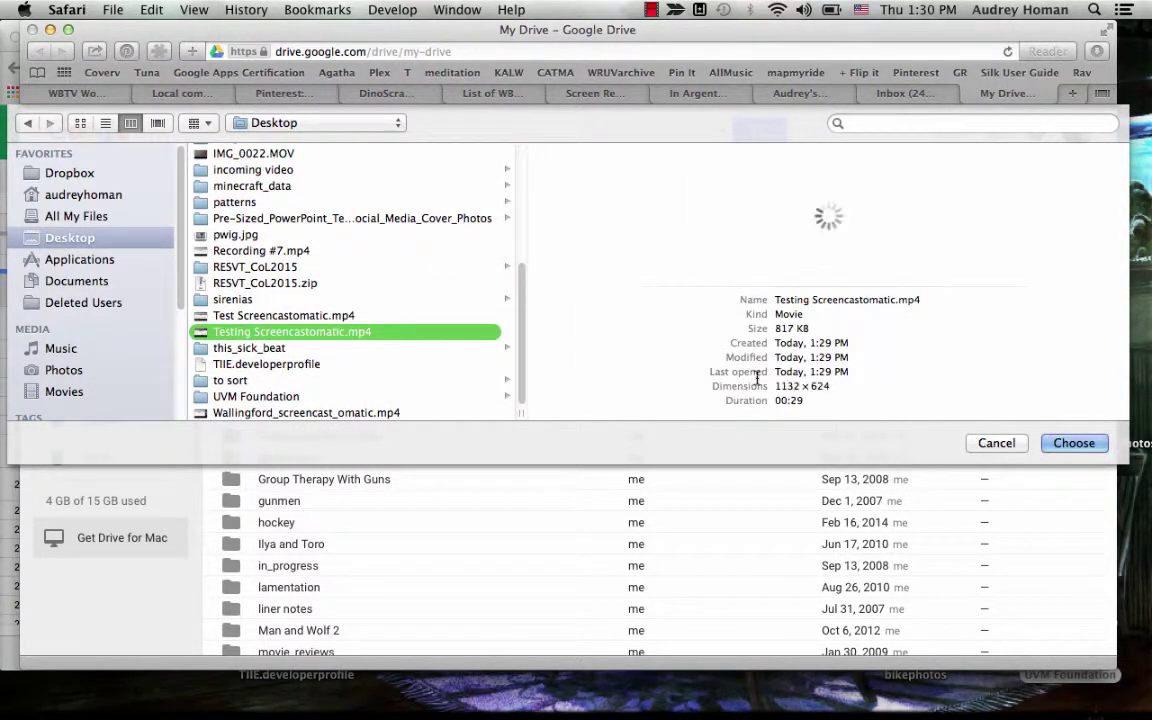
pyautogui.click(1060, 450)
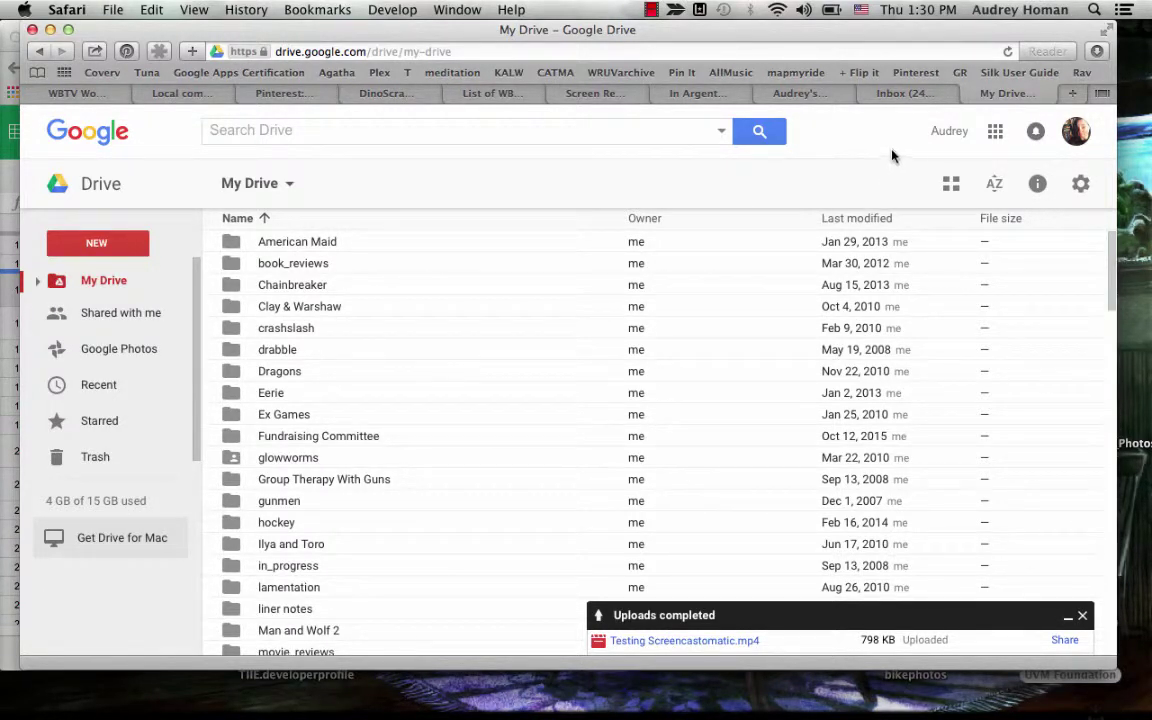
# - Save the pending Home page draft on the Audrey's test site and select its web address
pyautogui.click(797, 95)
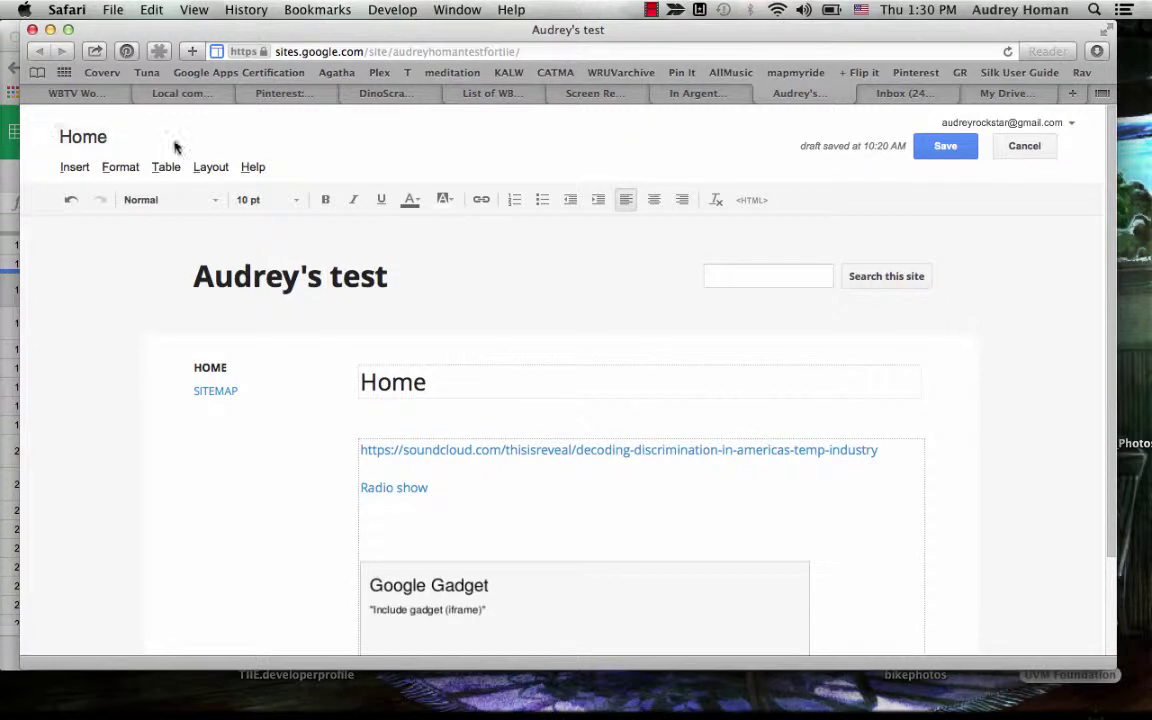
pyautogui.click(950, 152)
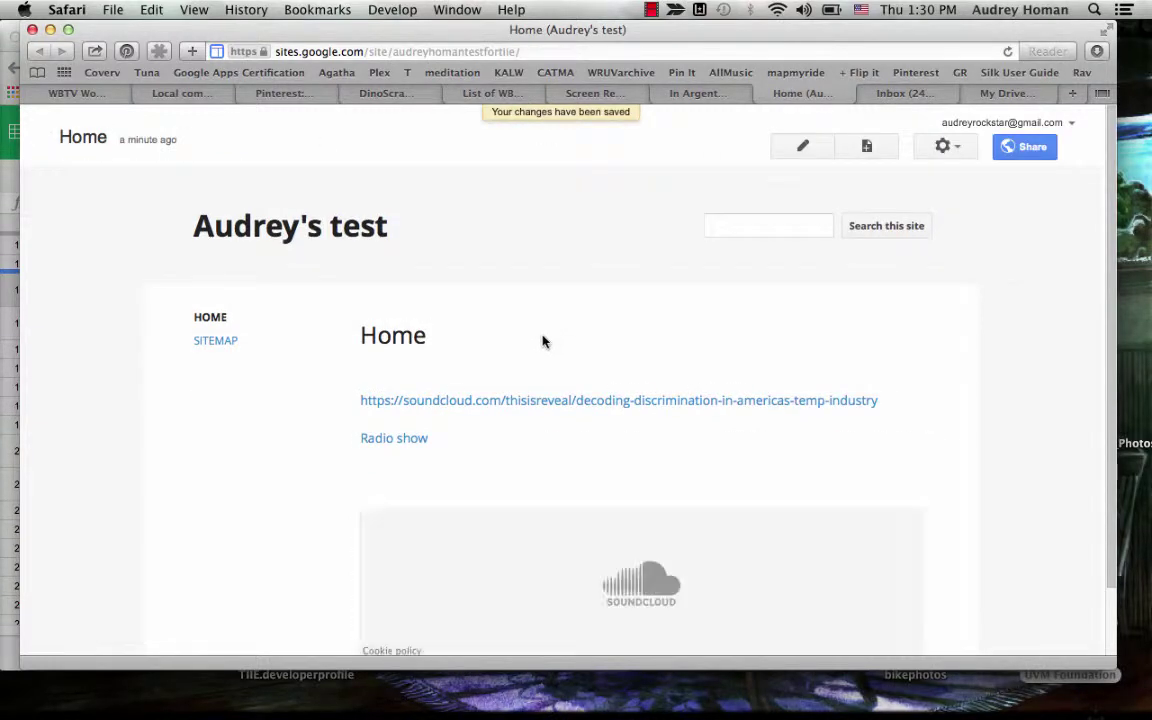
pyautogui.click(536, 51)
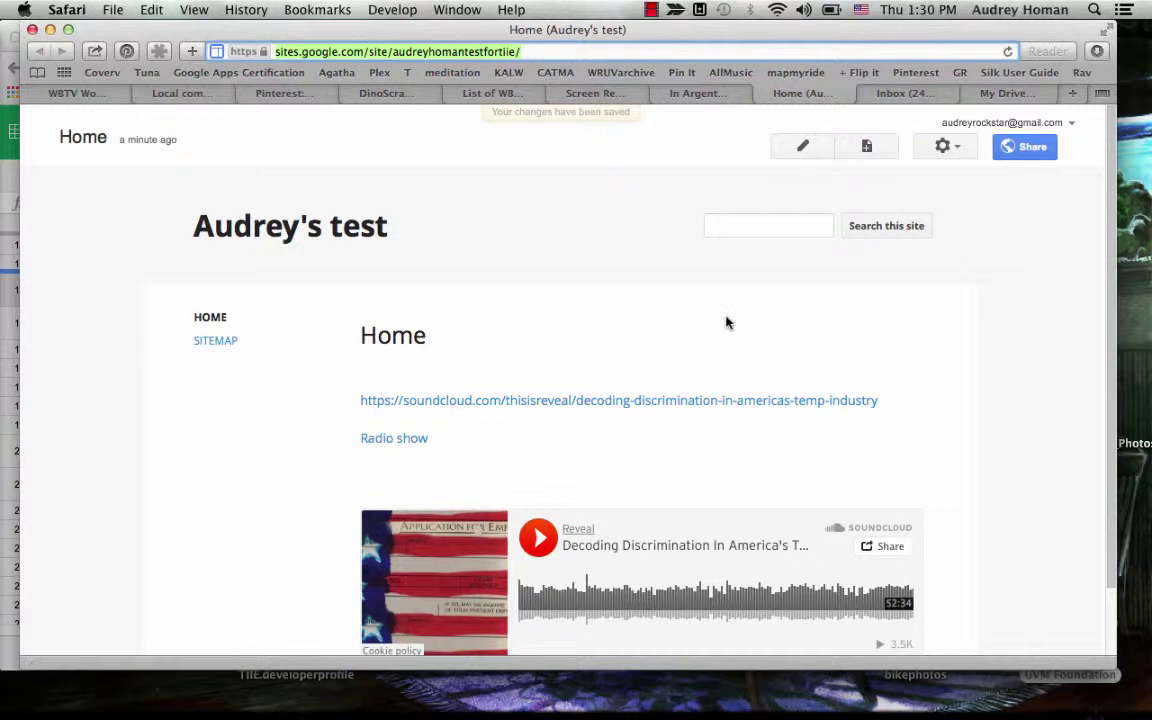
# - Edit the Home page, add a blank line under Radio show, and insert a Drive video there
pyautogui.click(801, 150)
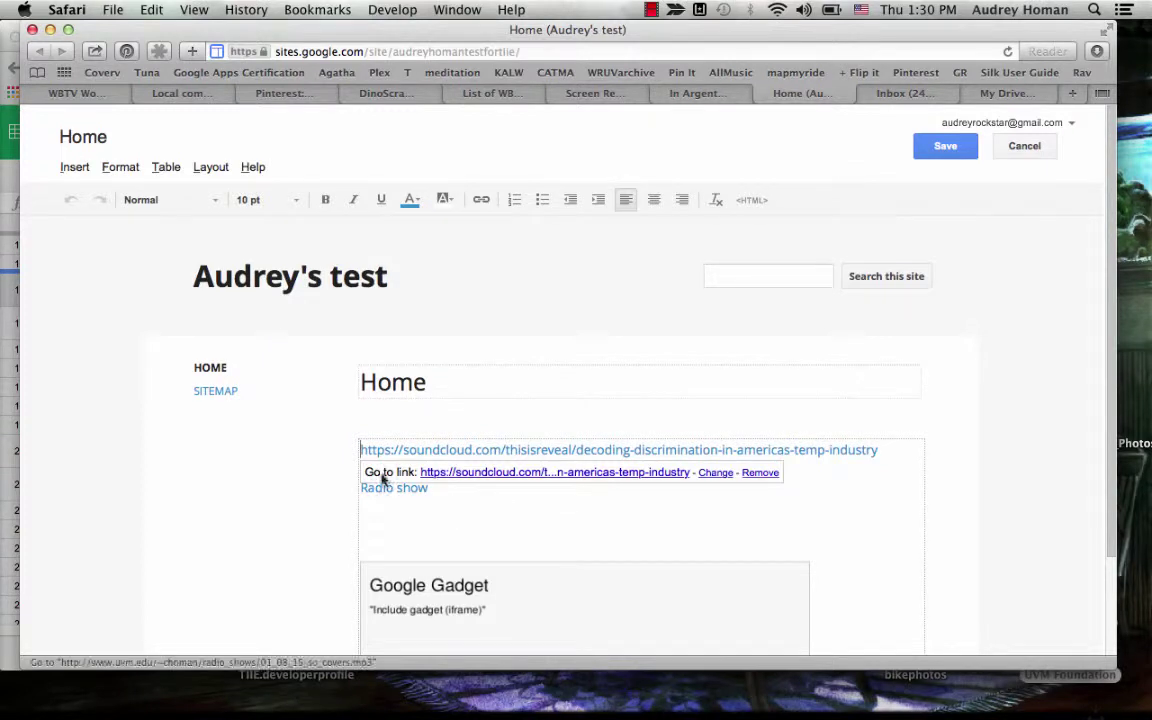
pyautogui.click(365, 522)
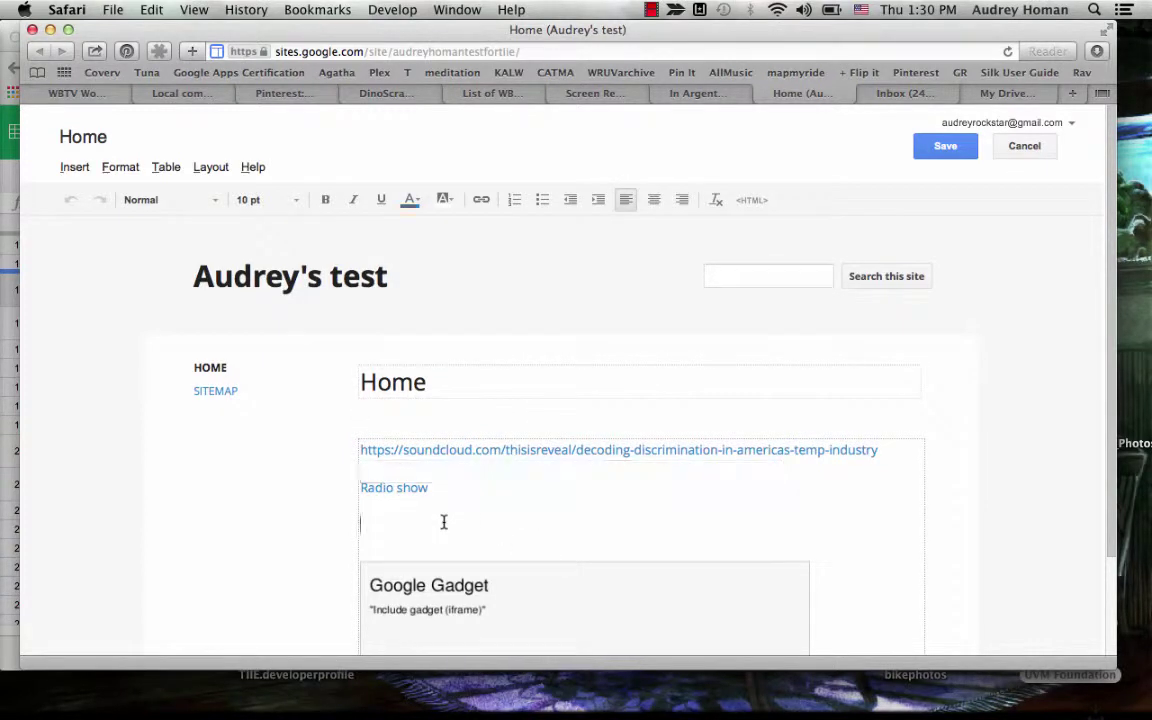
pyautogui.press('Return')
pyautogui.press('BackSpace')
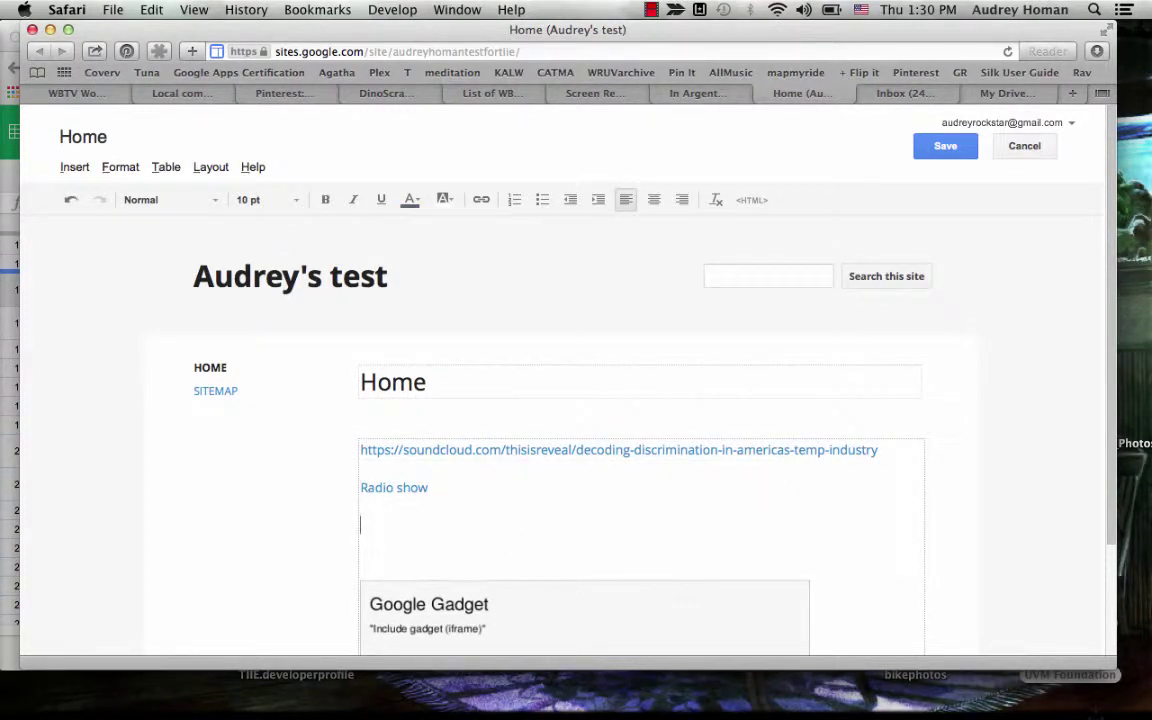
pyautogui.click(76, 169)
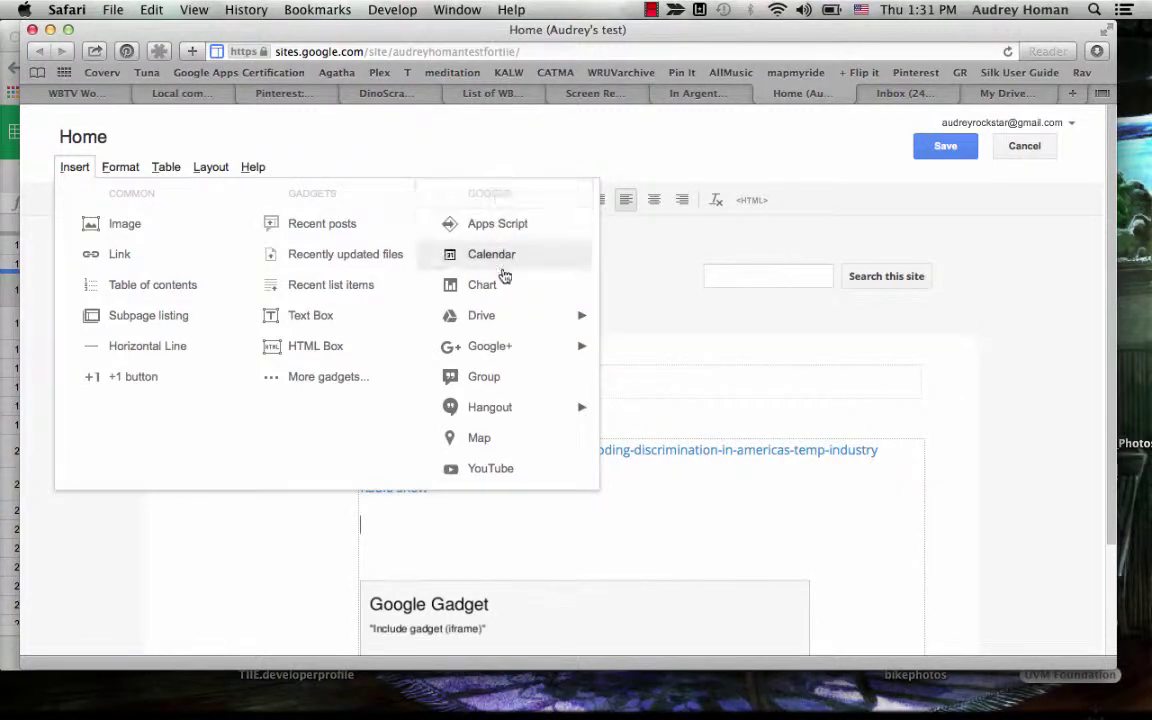
pyautogui.moveTo(481, 315)
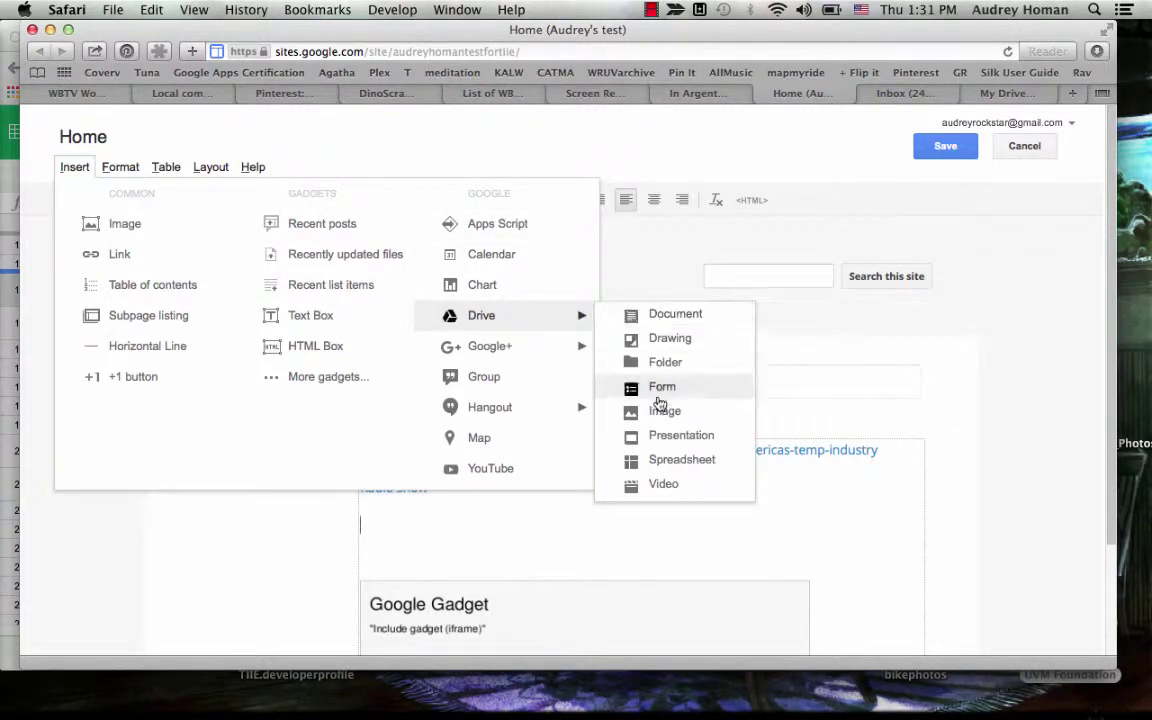
pyautogui.click(660, 485)
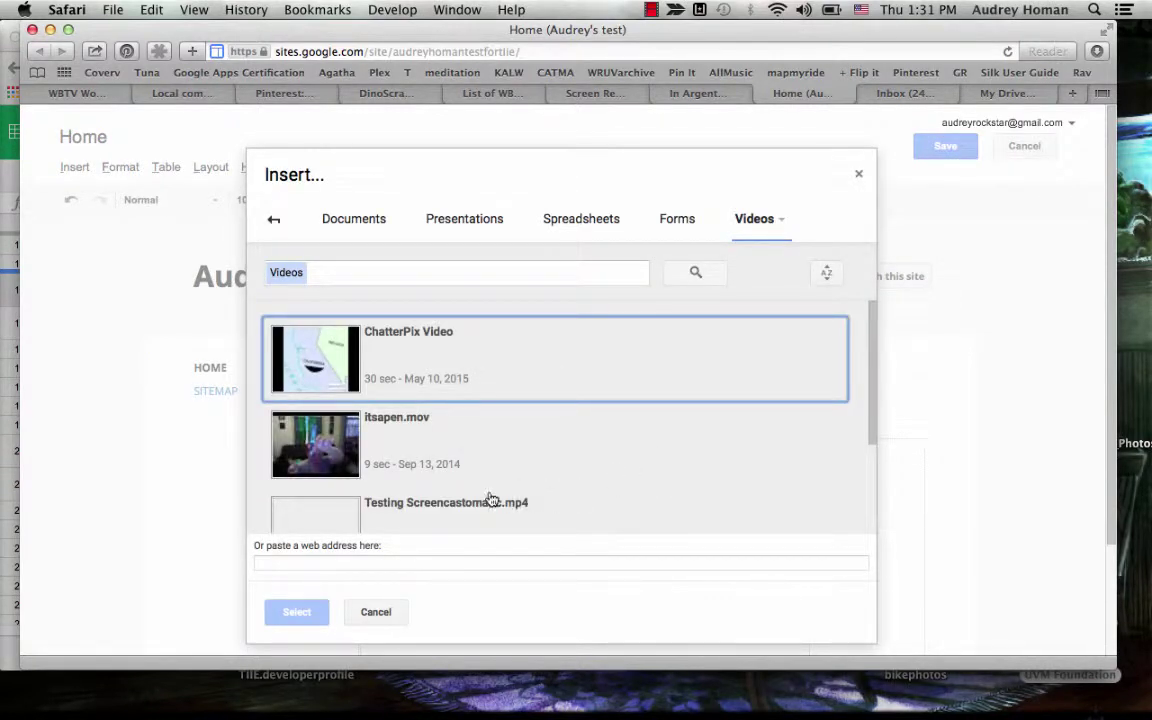
# - Embed Testing Screencastomatic.mp4 with default border and title settings
pyautogui.click(491, 506)
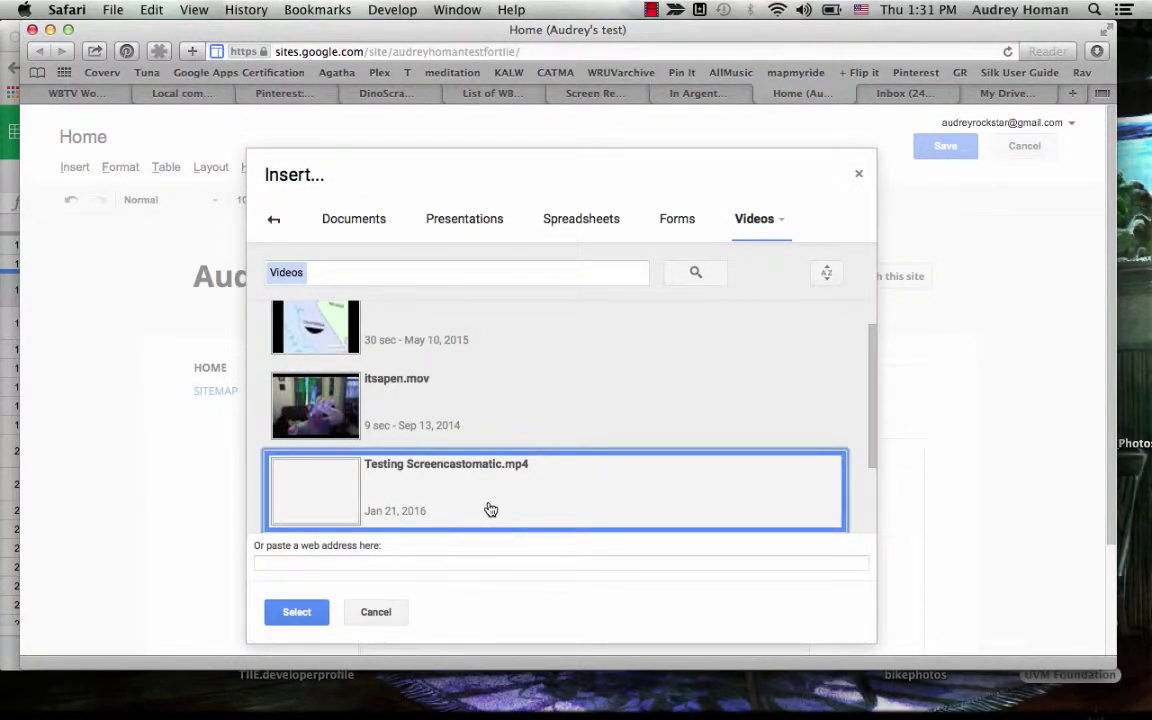
pyautogui.click(291, 621)
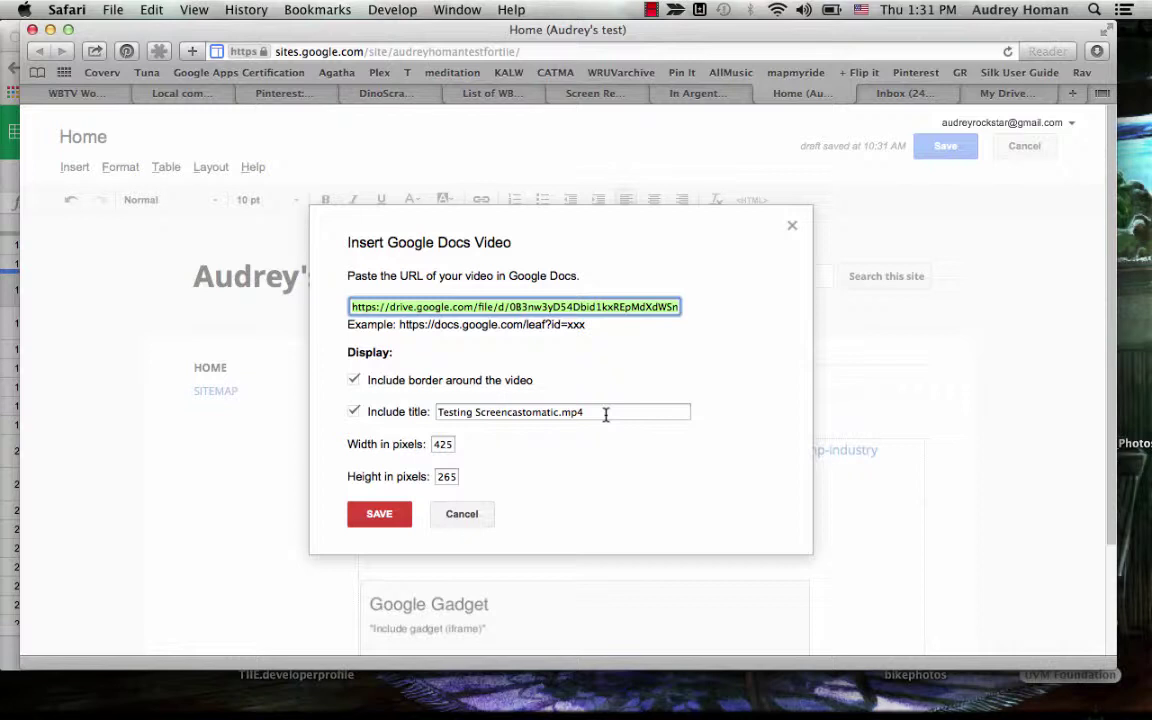
pyautogui.click(368, 513)
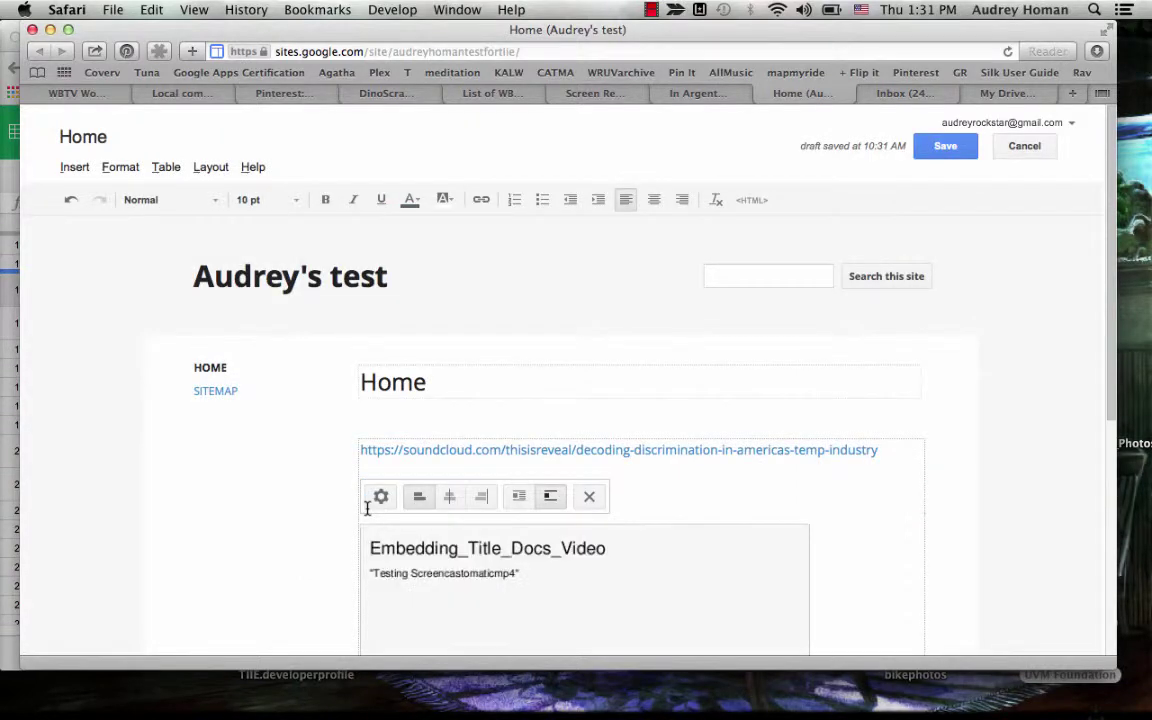
# - Save the Home page and check the processing Testing Screencastomatic.mp4 video
pyautogui.scroll(-1, 1104, 314)
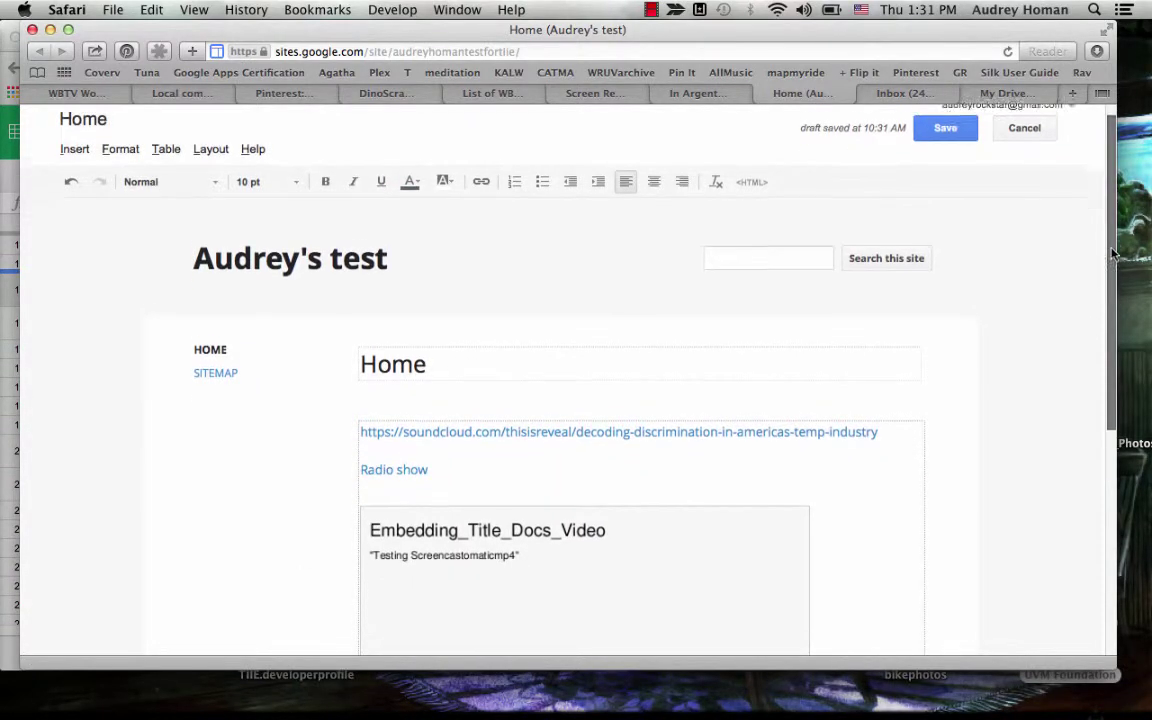
pyautogui.scroll(-4, 1104, 325)
pyautogui.scroll(5, 1104, 339)
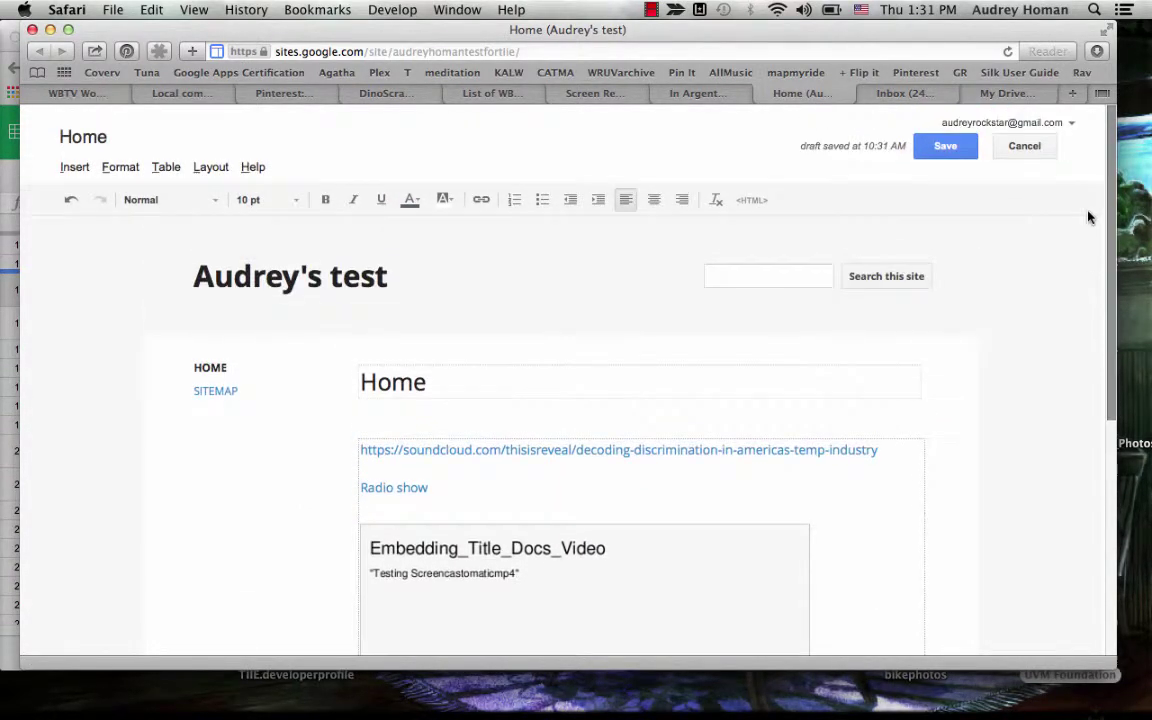
pyautogui.click(946, 147)
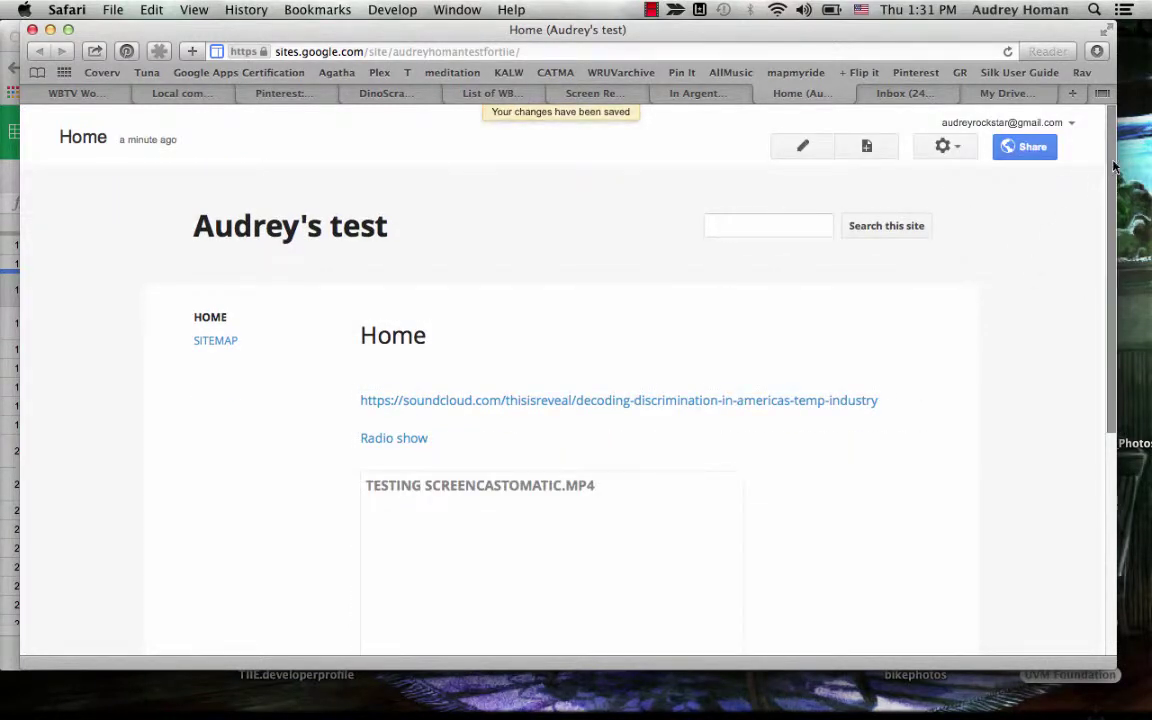
pyautogui.scroll(-5, 1105, 220)
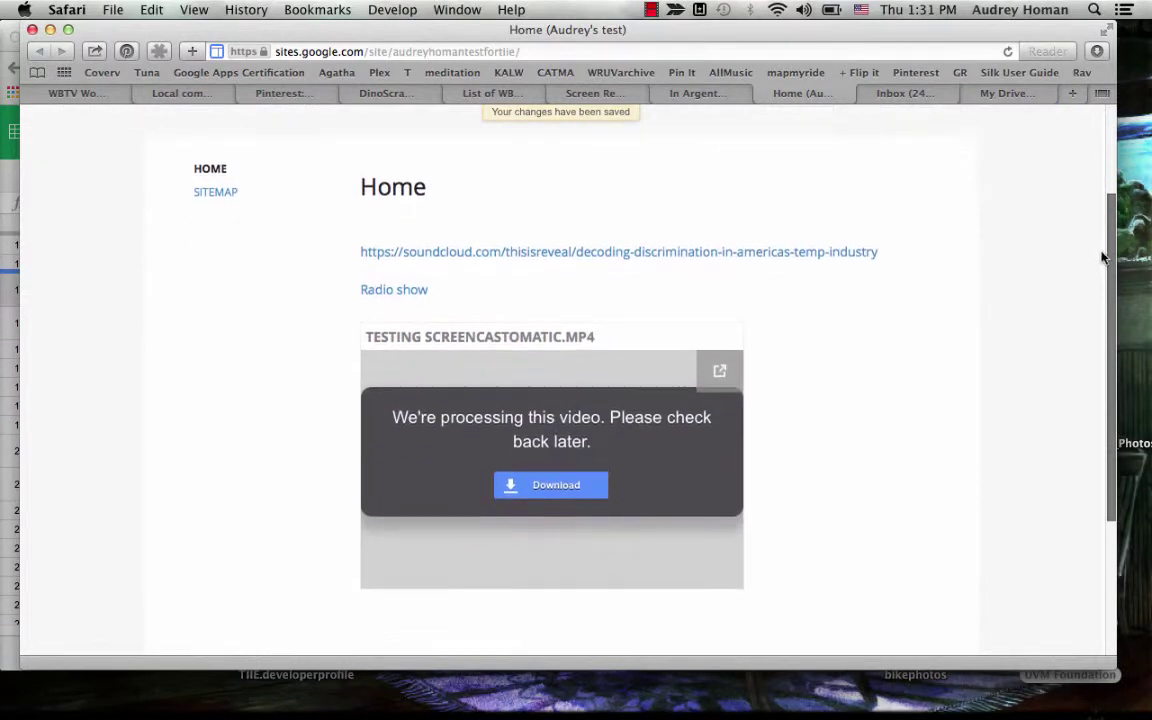